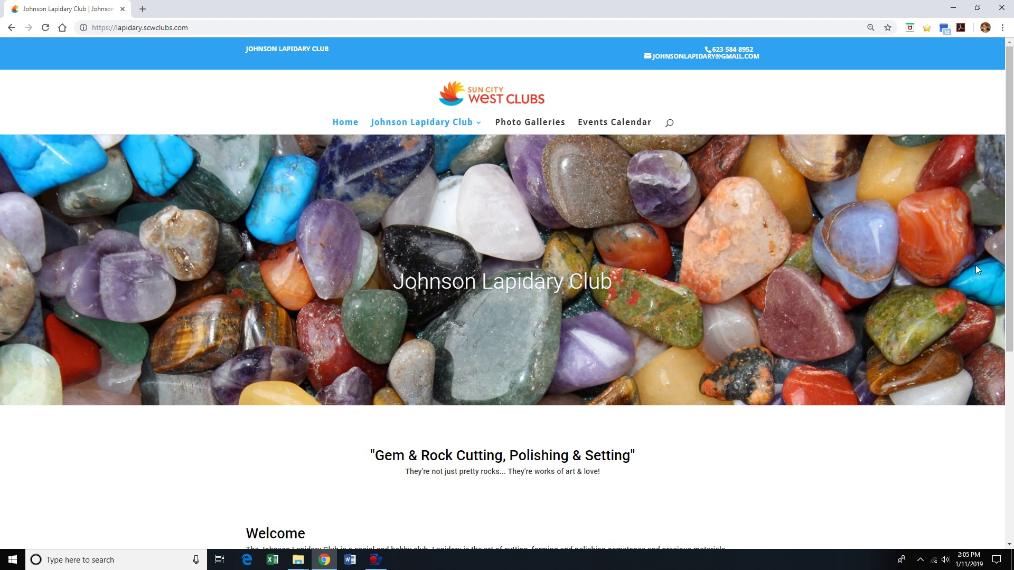
- Log in to the club site's admin area as trainer with the account password, completing the "I'm not a robot" check
scroll(822, 264, "down", 6)
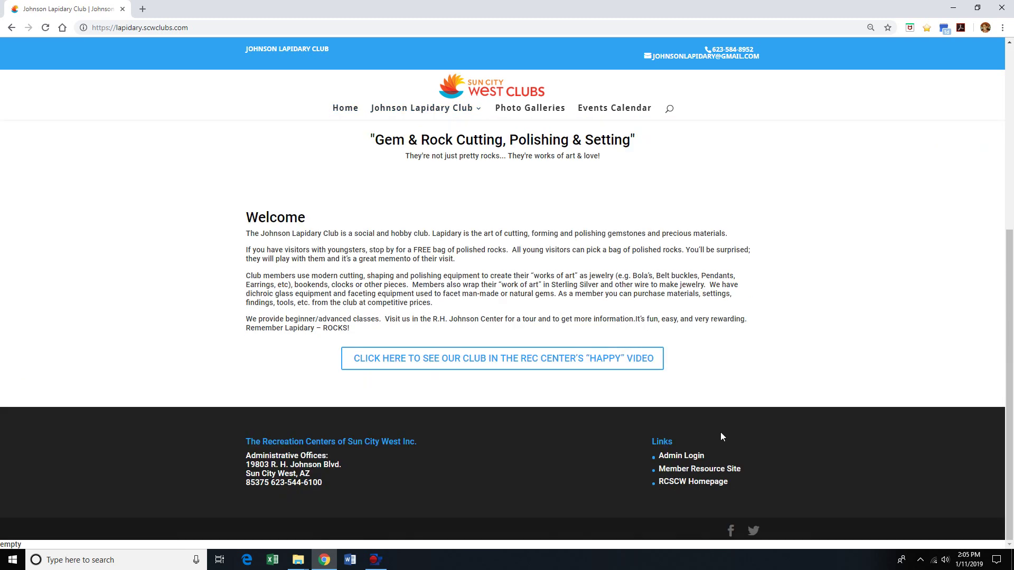
left_click(679, 458)
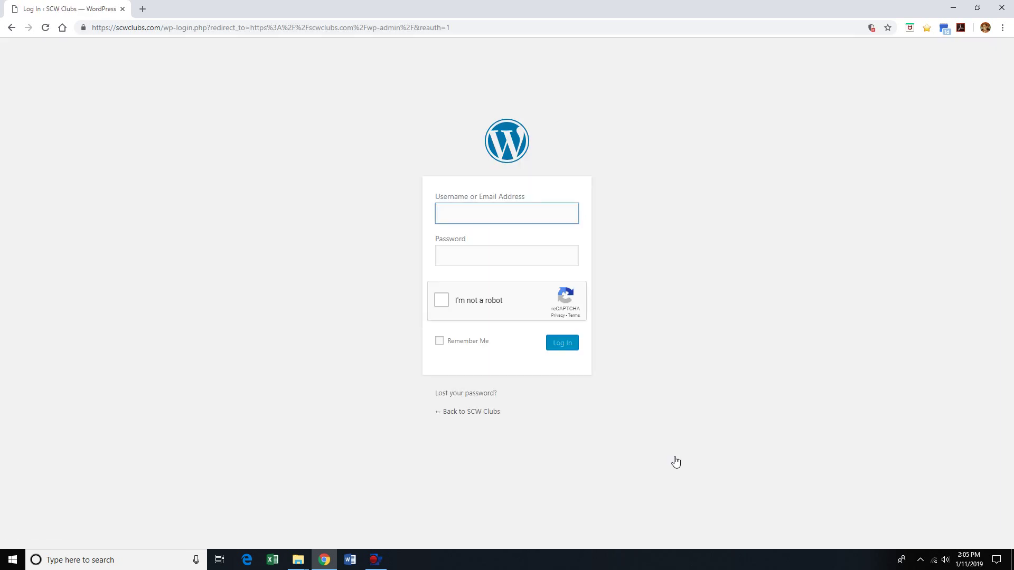
type("trainer")
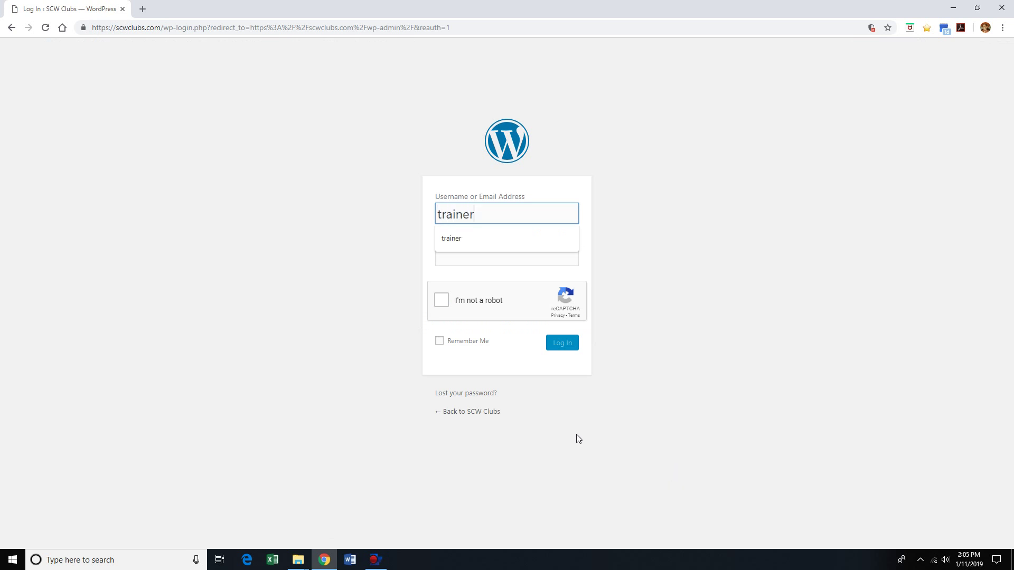
left_click(525, 258)
type("******")
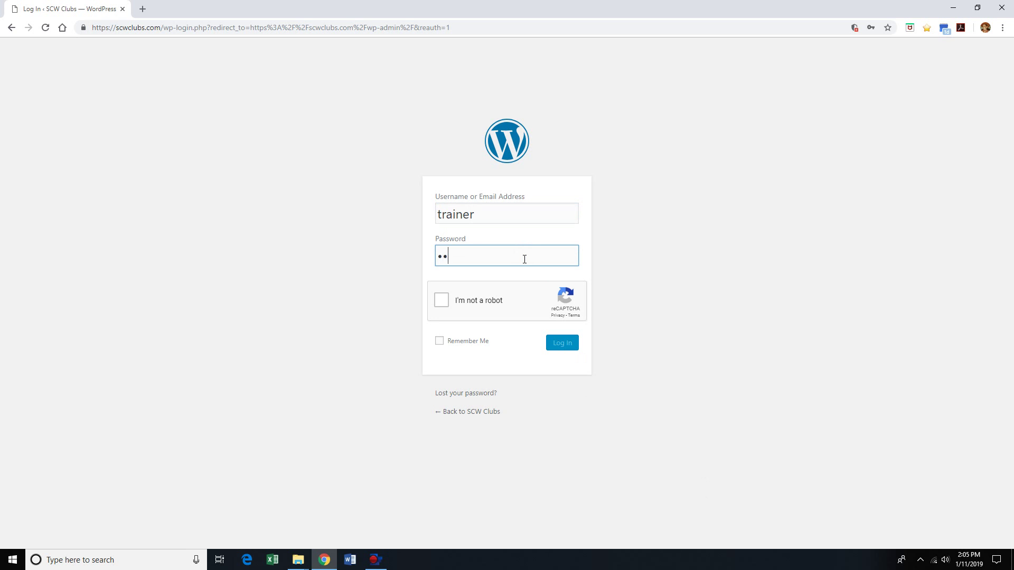
type("**")
left_click(442, 300)
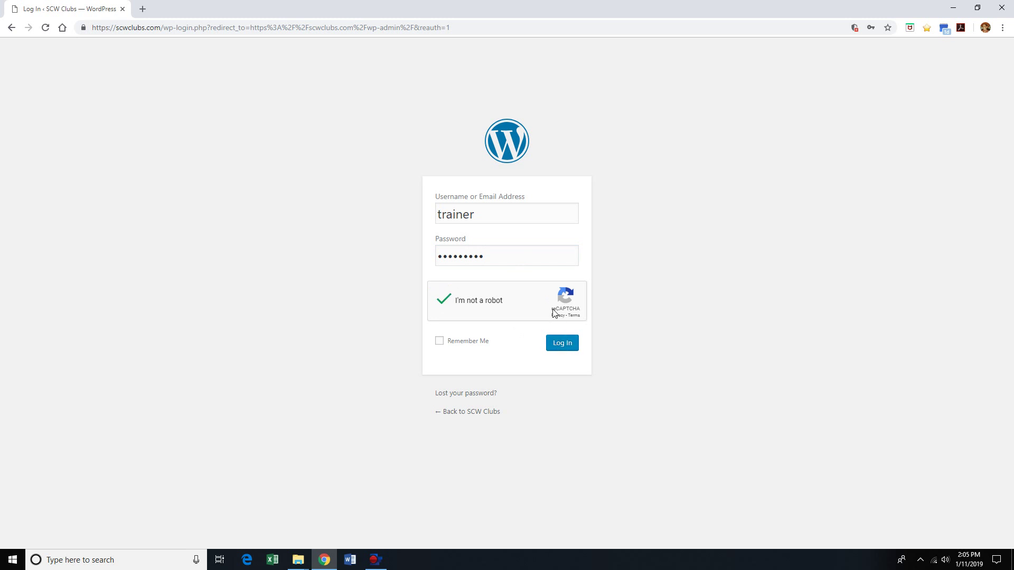
left_click(561, 345)
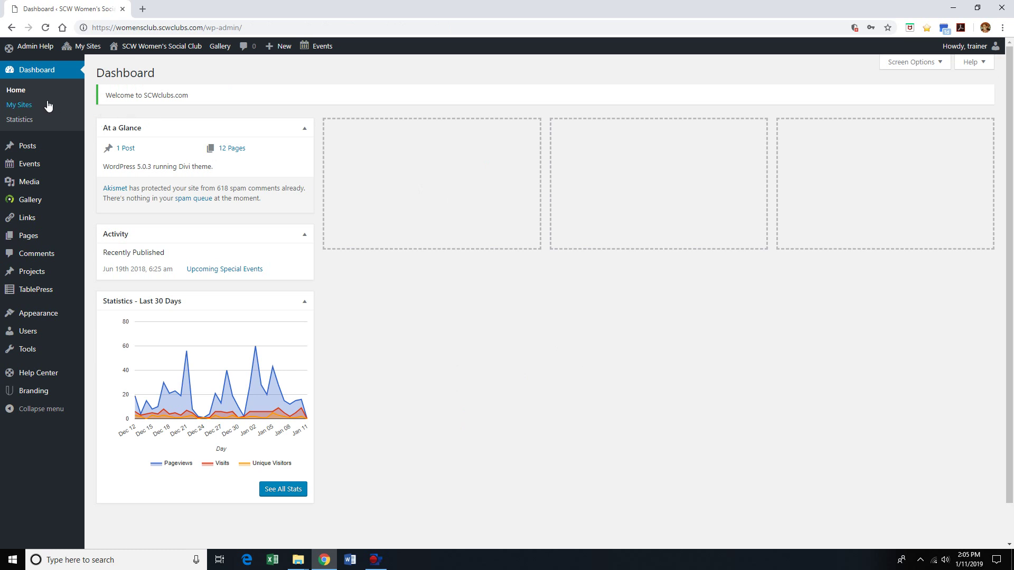
- Switch to the dashboard of the Johnson Lapidary Club site
mouse_move(83, 50)
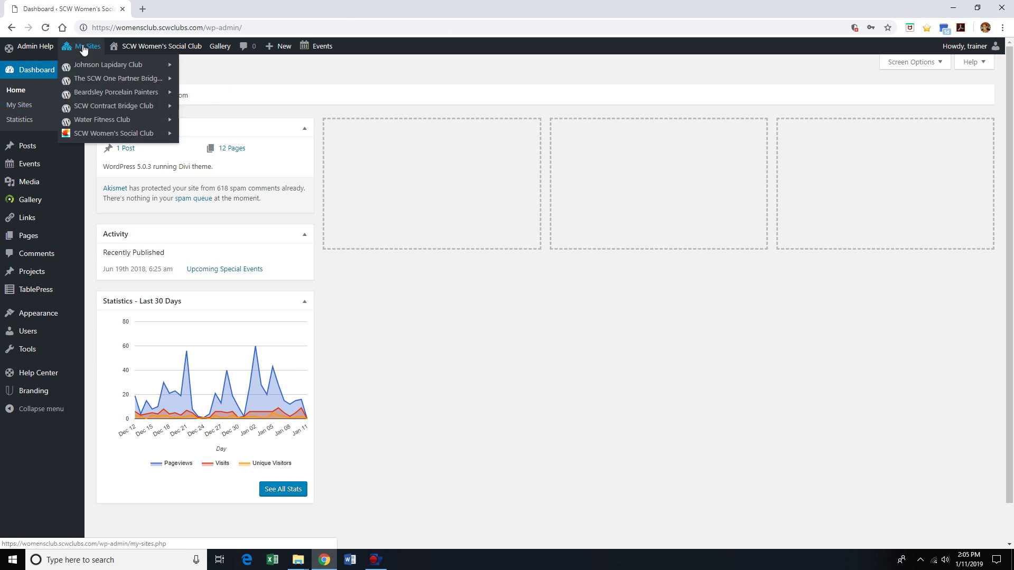
mouse_move(96, 65)
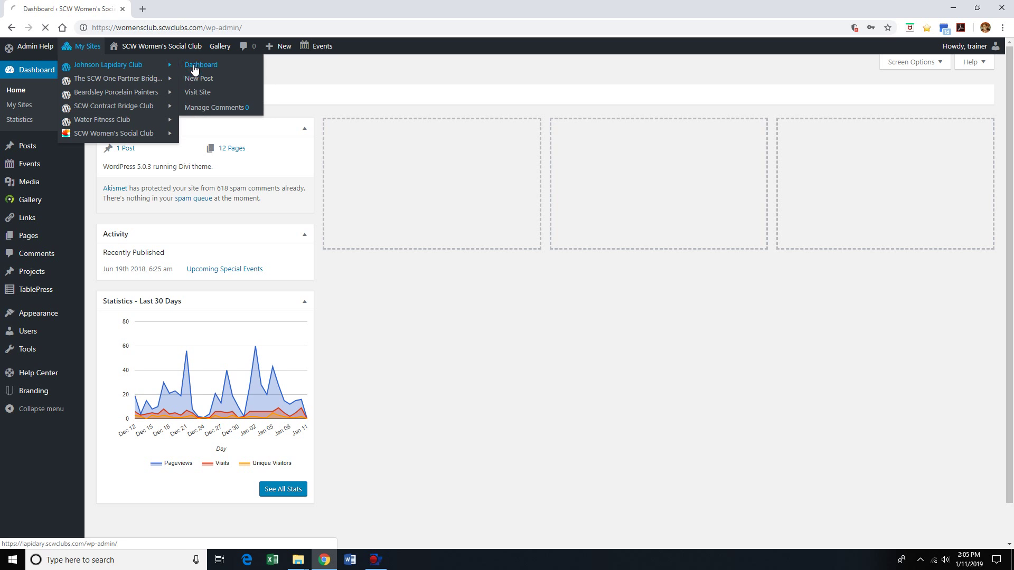
left_click(194, 69)
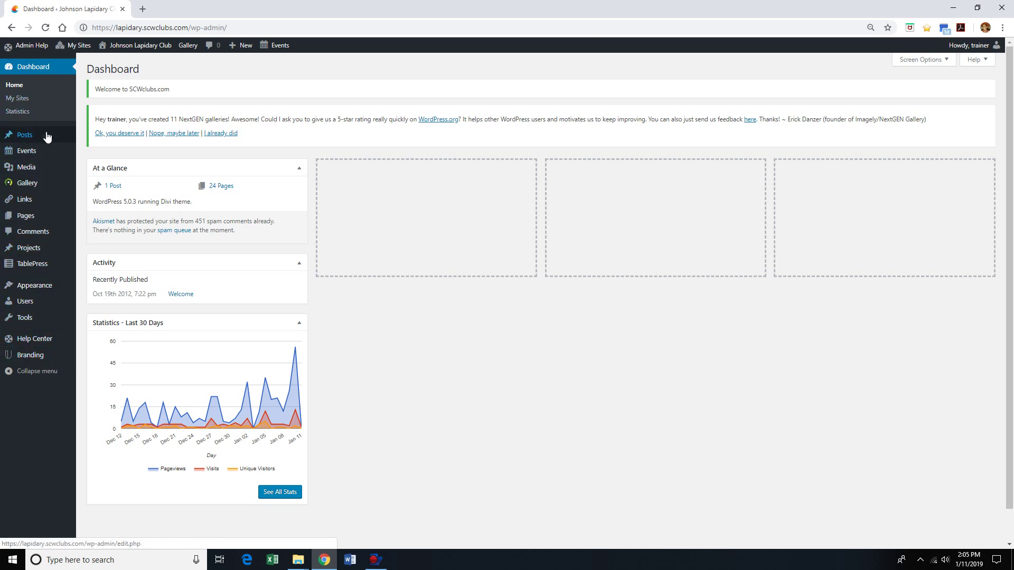
- Look over the dashboard's content sections and display the list of all pages
mouse_move(37, 136)
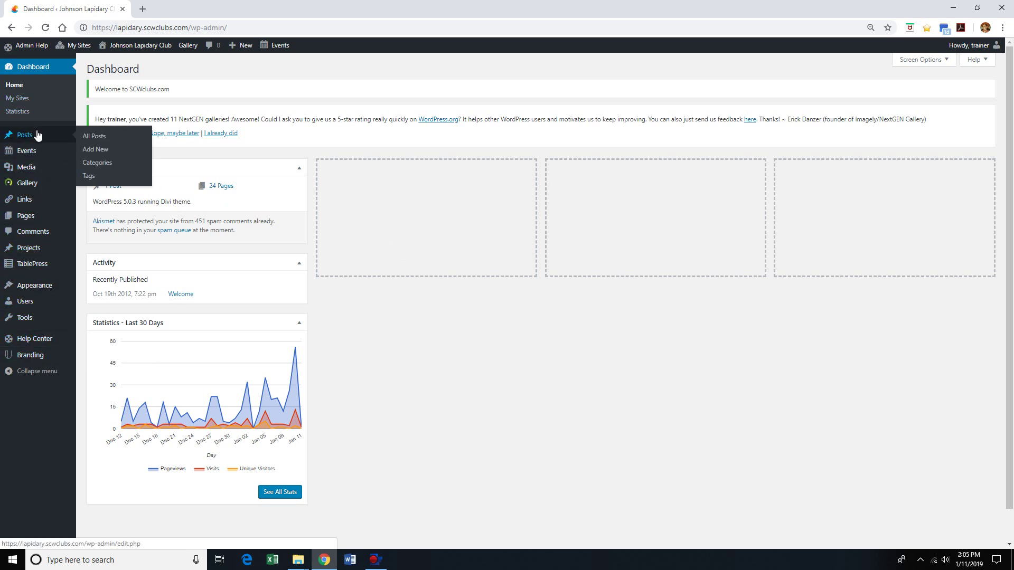
mouse_move(40, 158)
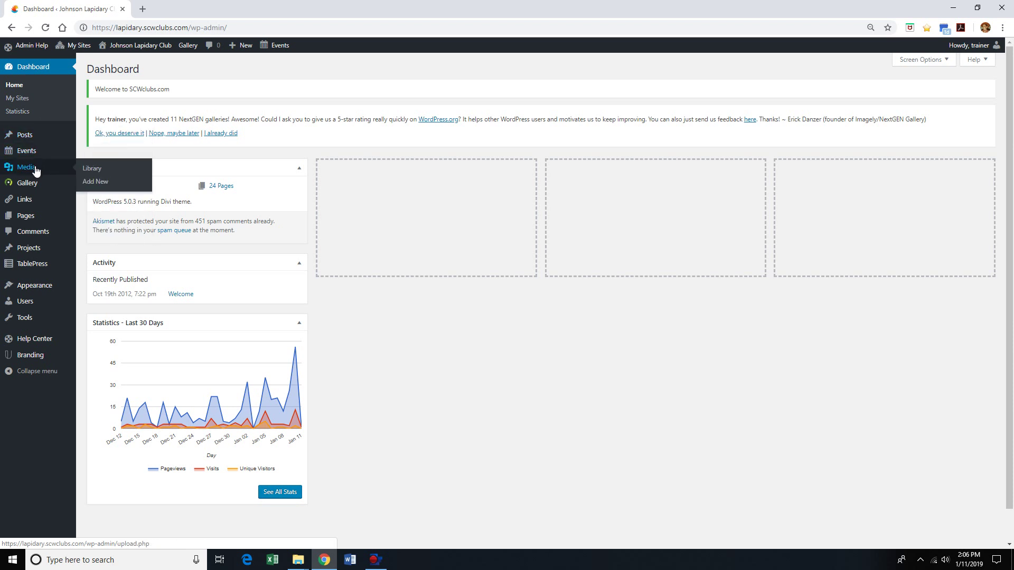
mouse_move(28, 217)
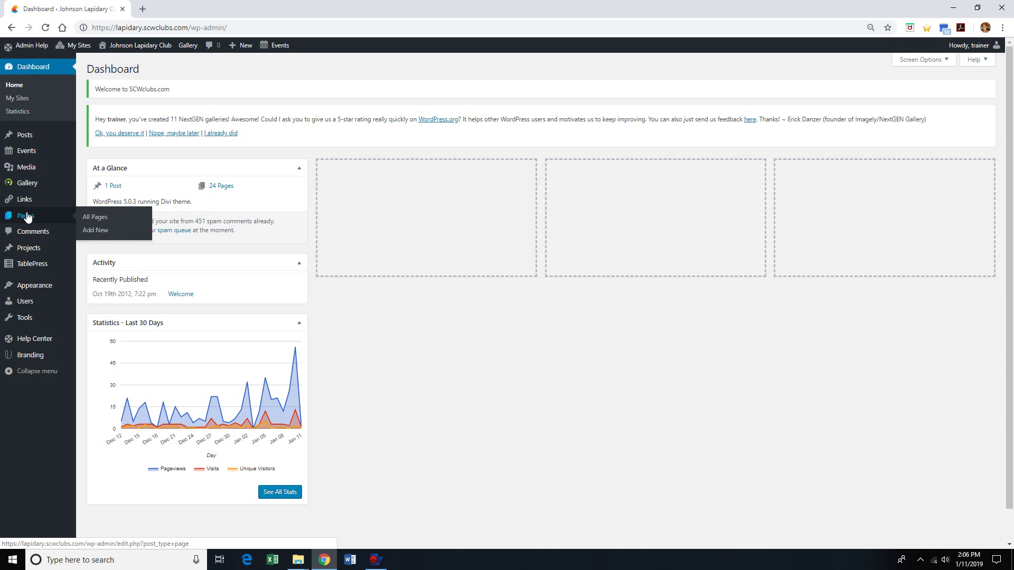
mouse_move(38, 287)
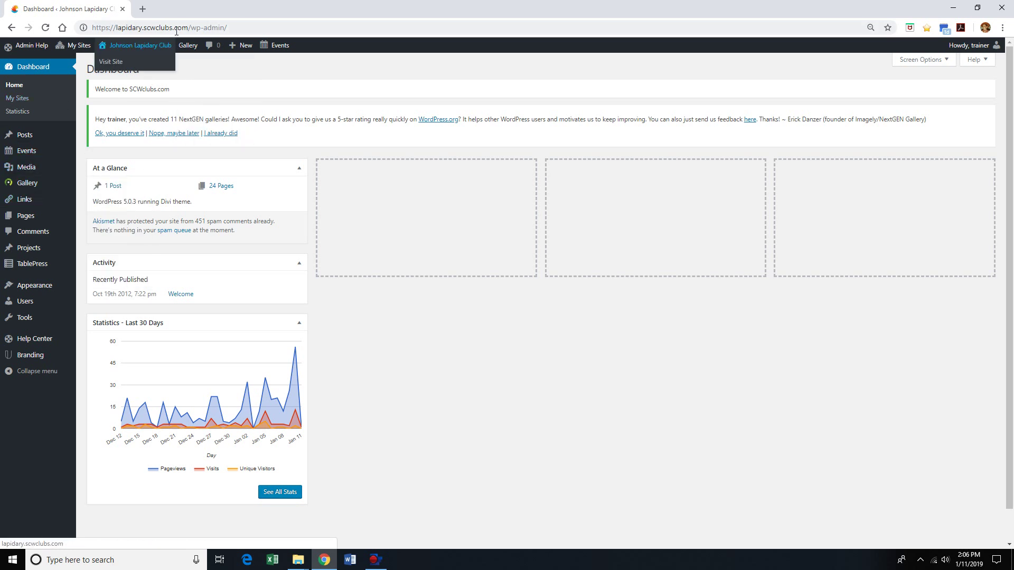
mouse_move(61, 221)
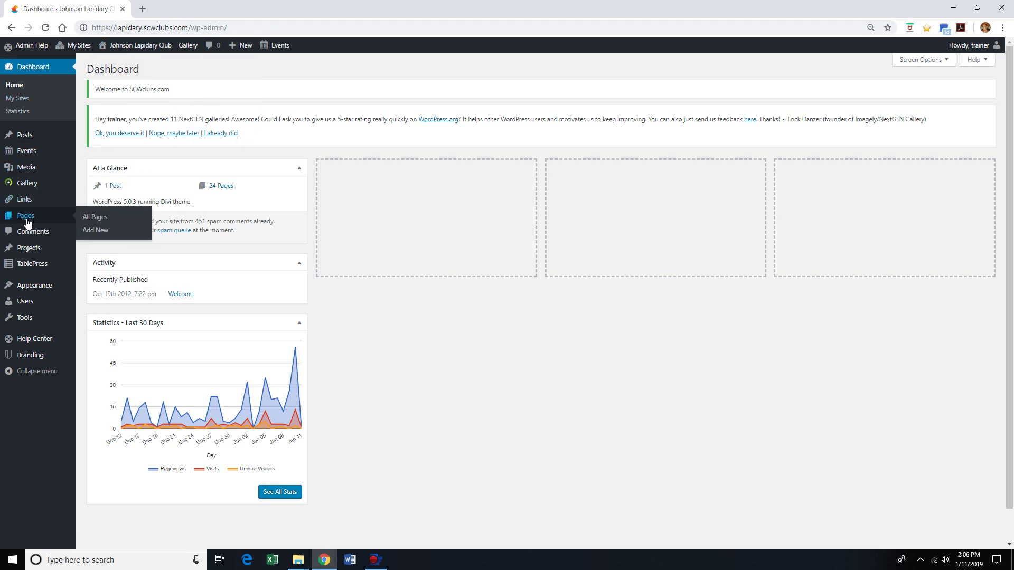
left_click(91, 221)
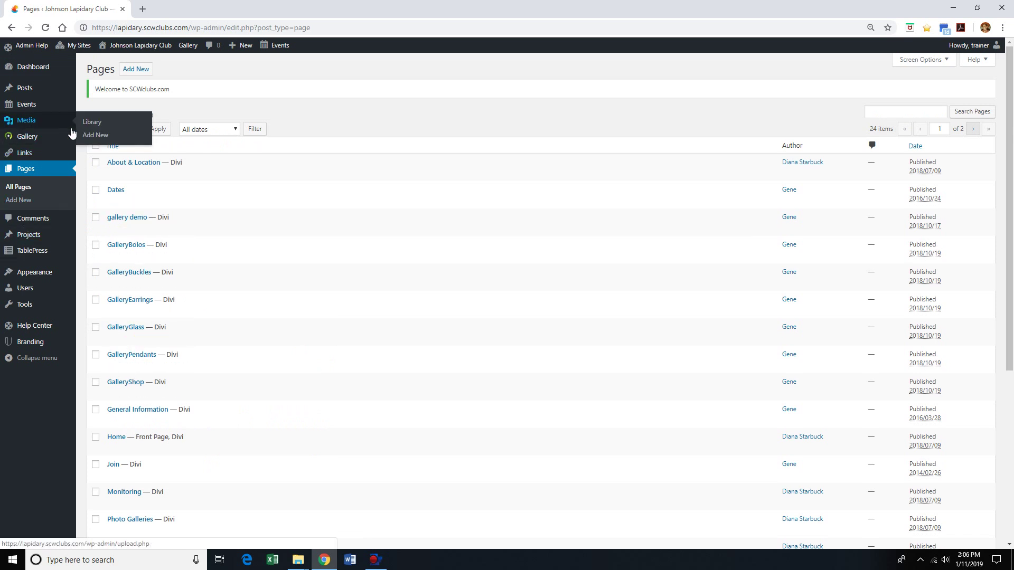
- Upload stones.png from the Photos -misc folder inside SCW Johnson Lapidary to the Media Library
left_click(89, 123)
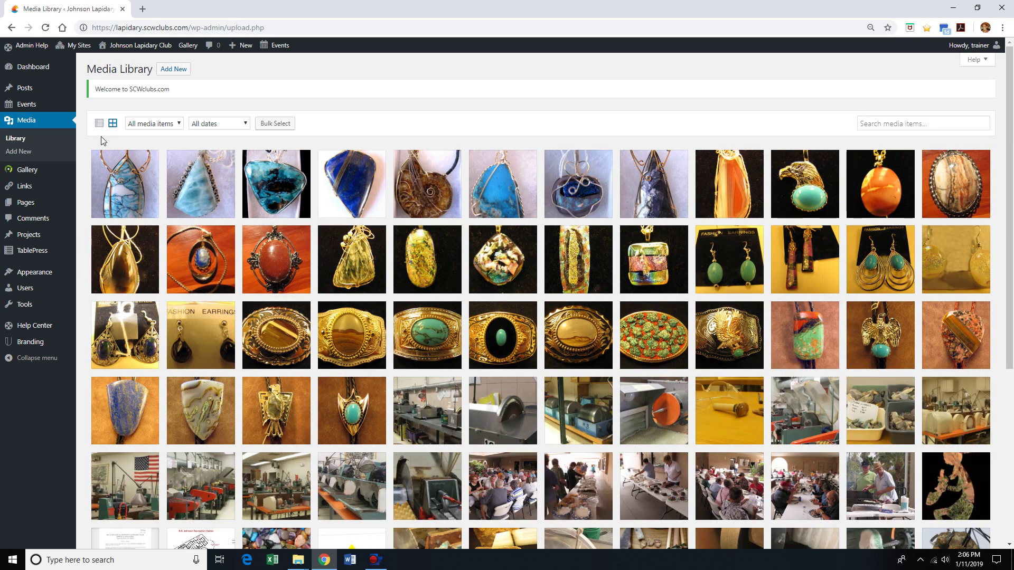
left_click(172, 70)
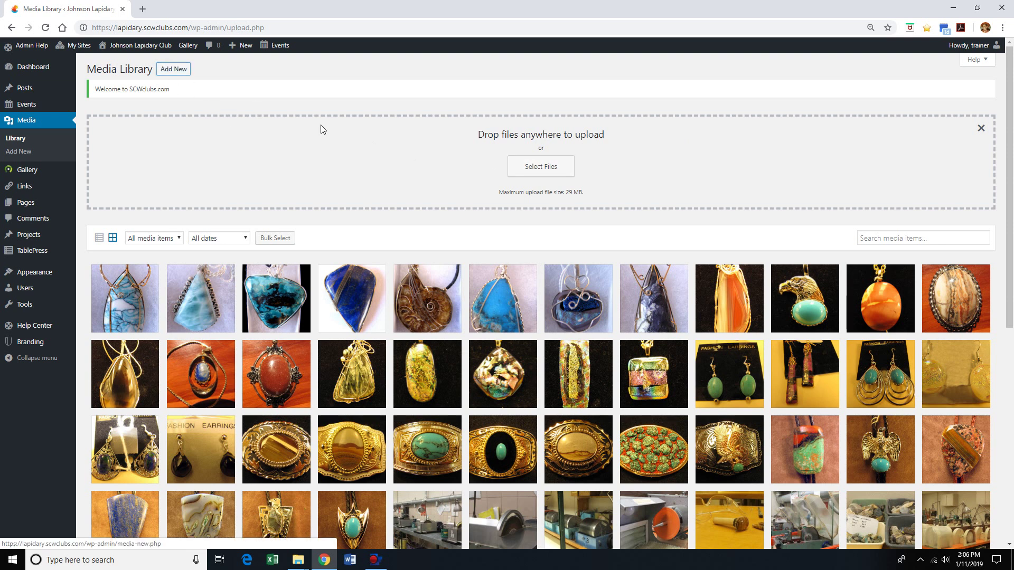
left_click(532, 169)
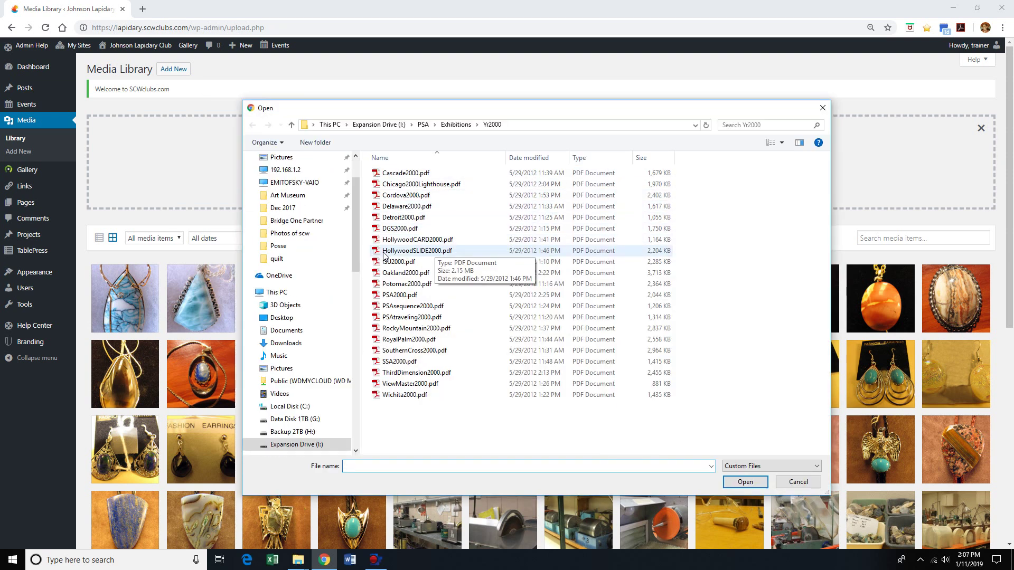
left_click_drag(357, 264, 366, 334)
scroll(288, 370, "down", 5)
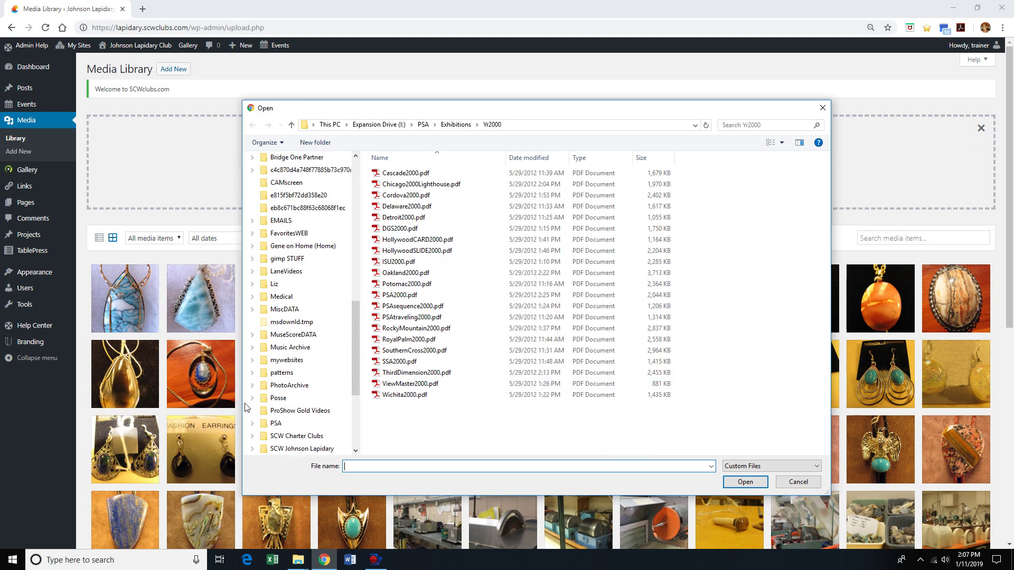
scroll(260, 413, "down", 1)
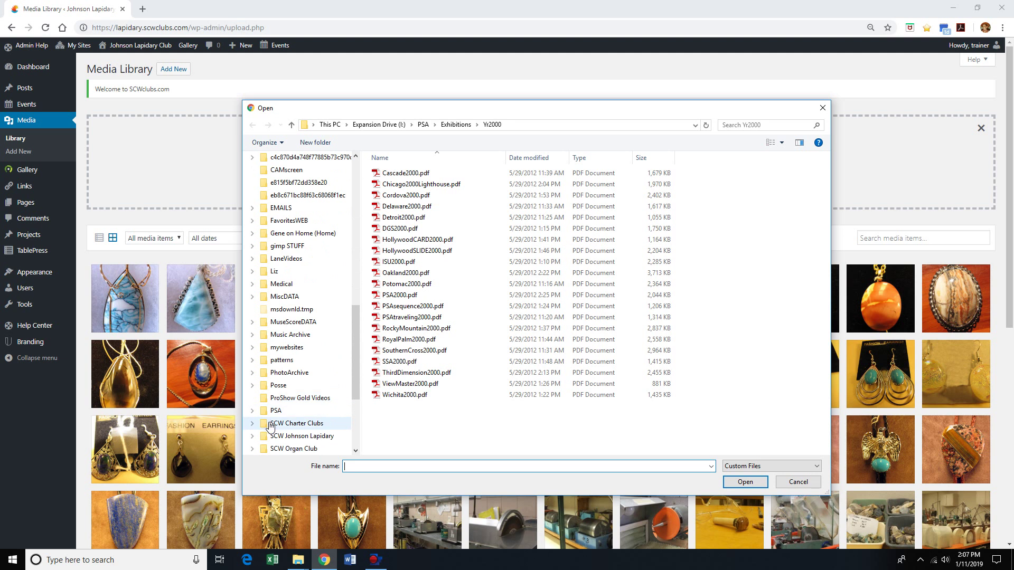
left_click(297, 435)
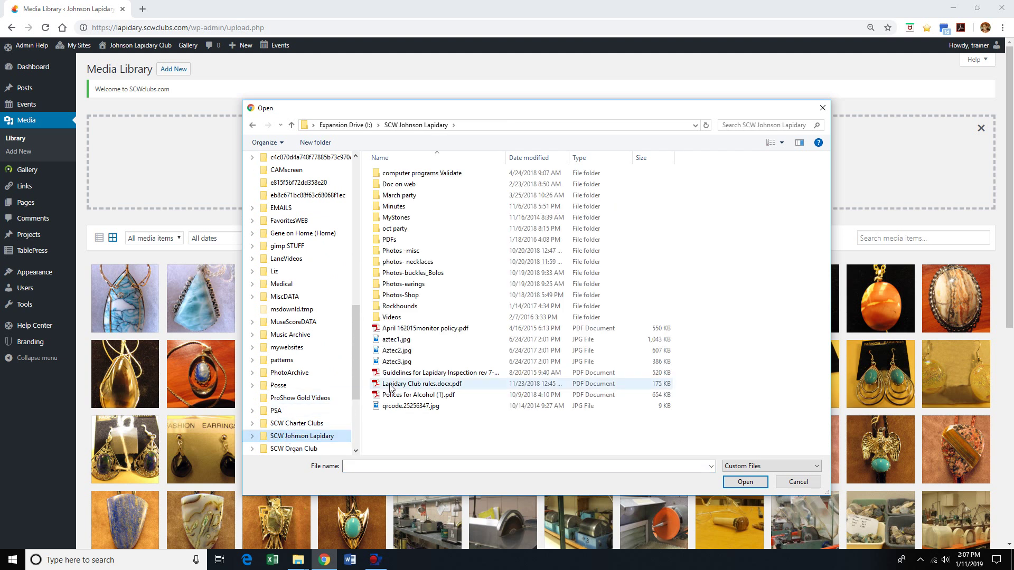
double_click(405, 252)
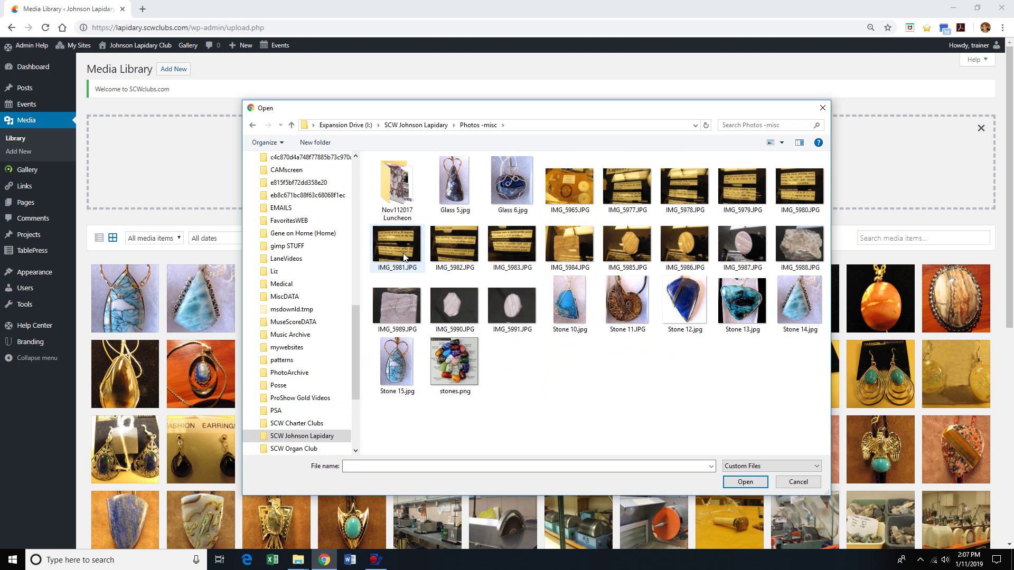
left_click(455, 353)
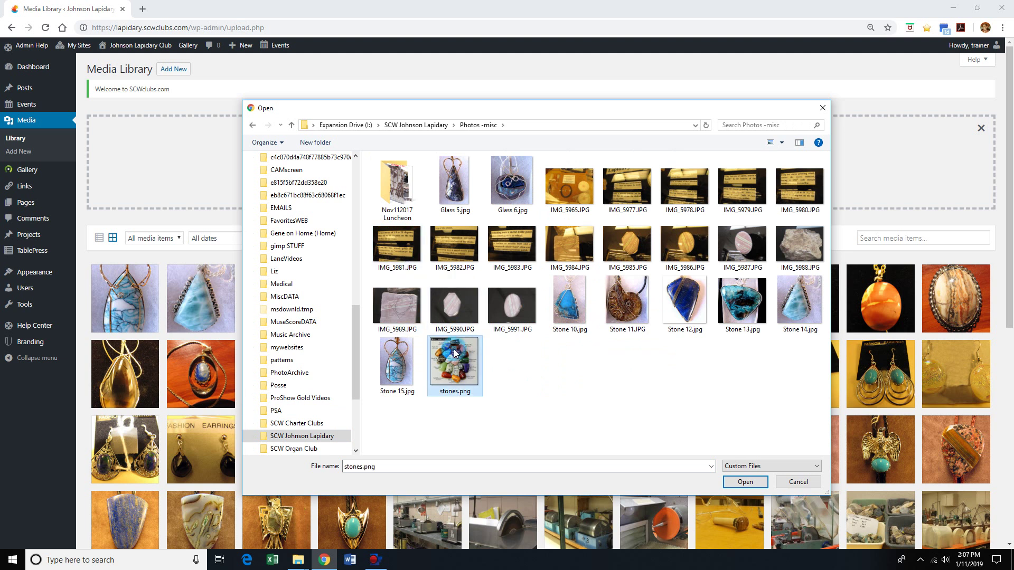
left_click(747, 487)
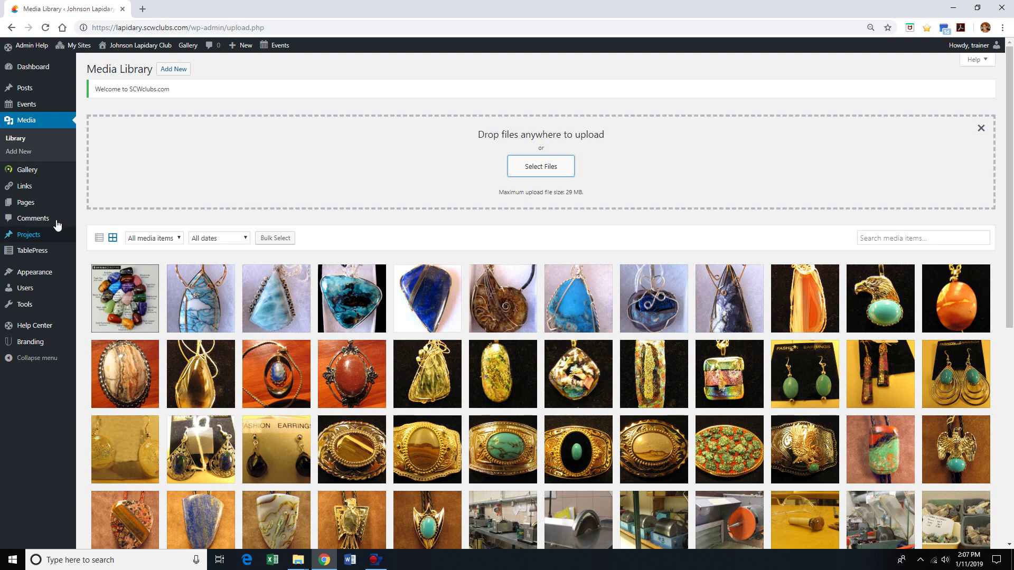
- Create a new page from the page list and title it "Sample video demo"
mouse_move(31, 203)
left_click(94, 205)
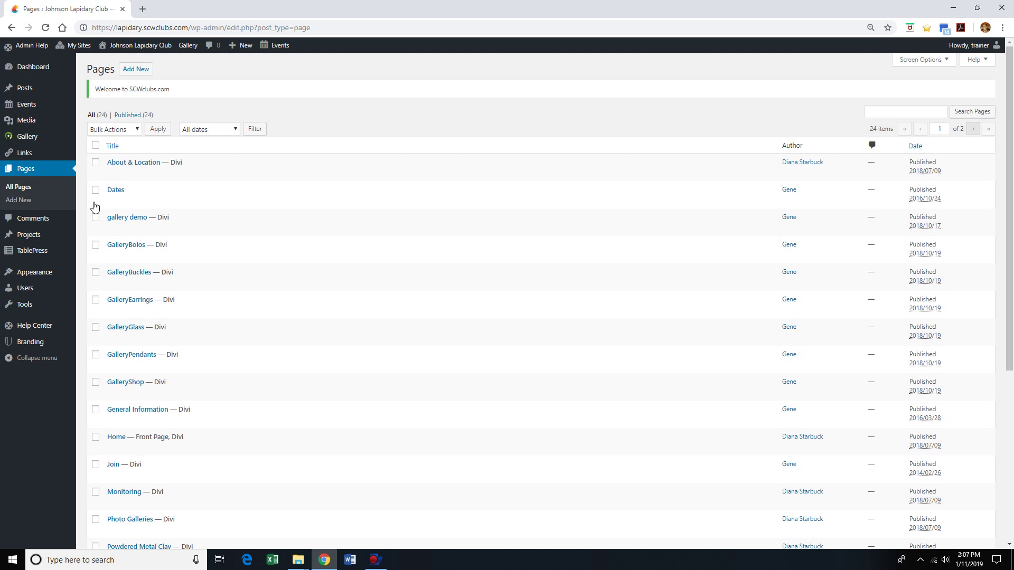
scroll(142, 256, "down", 5)
scroll(144, 256, "up", 5)
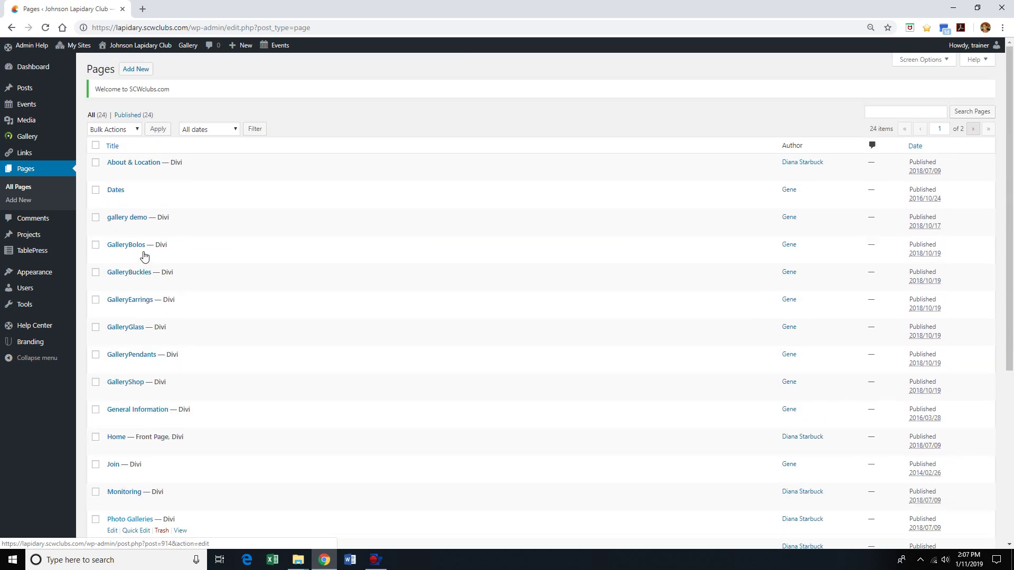
mouse_move(145, 256)
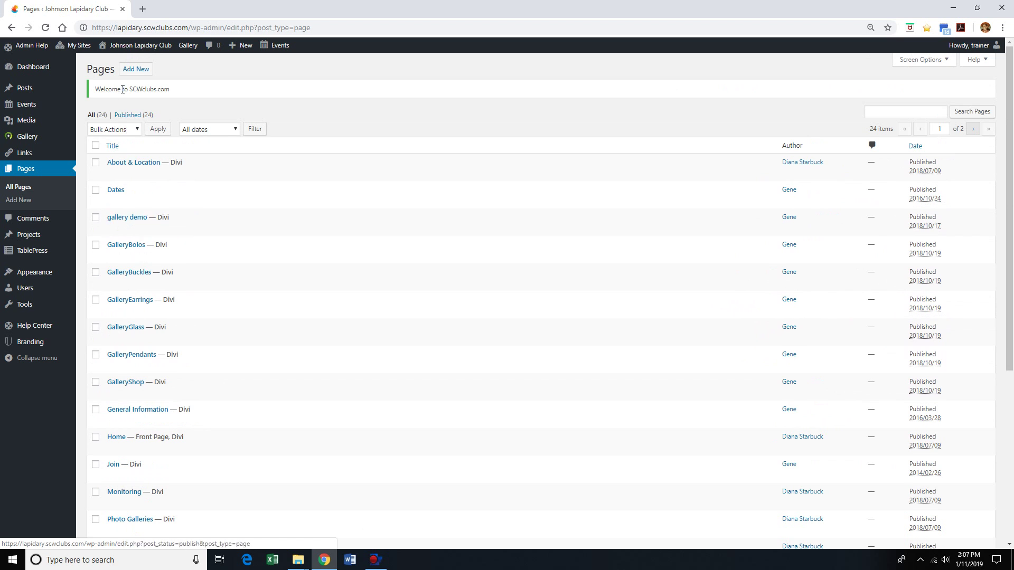
left_click(131, 73)
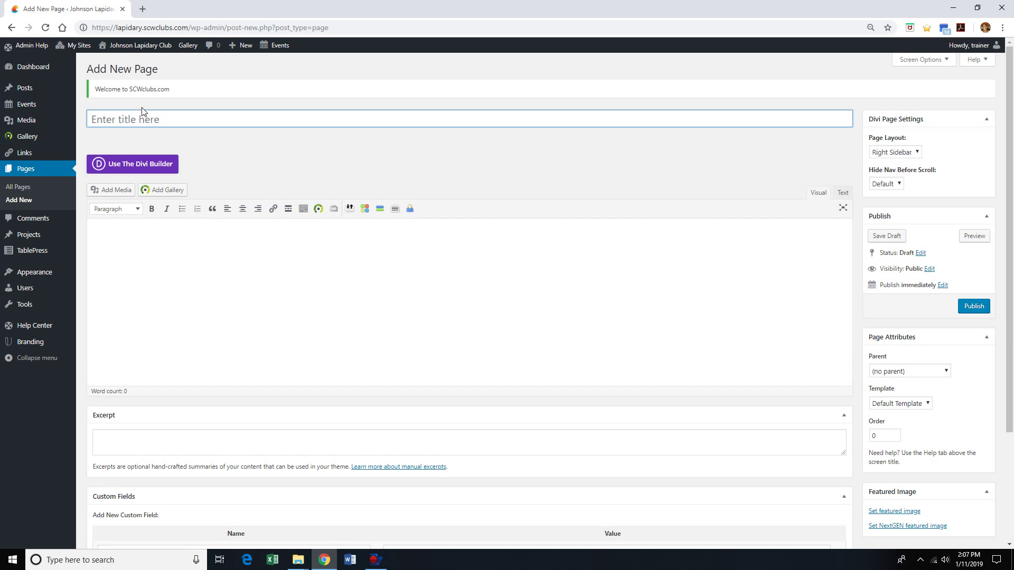
left_click(141, 114)
left_click(141, 117)
type("Sample video demo")
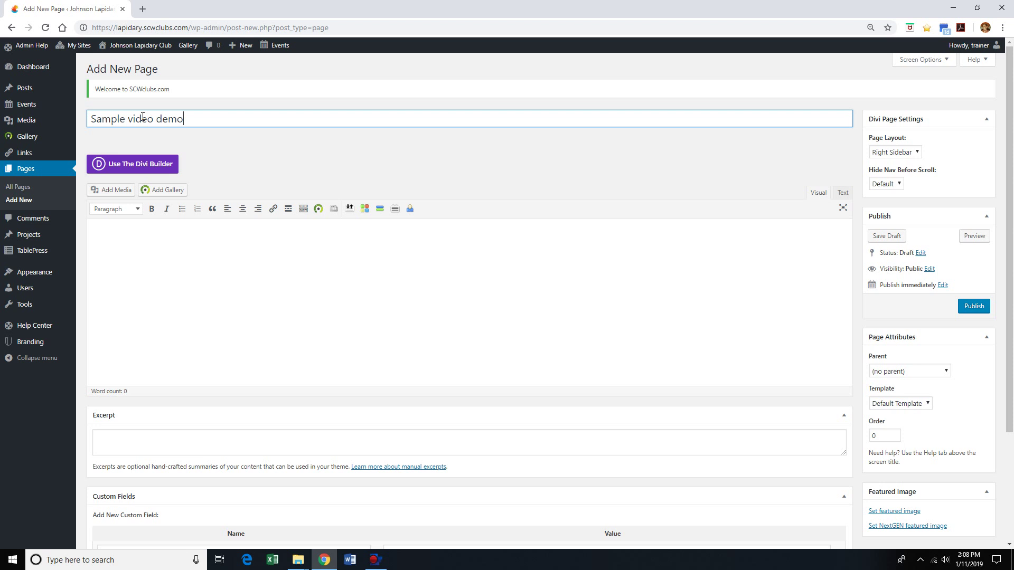
- Switch the page to the Divi Builder and insert a row with two equal 1/2 columns
left_click(156, 164)
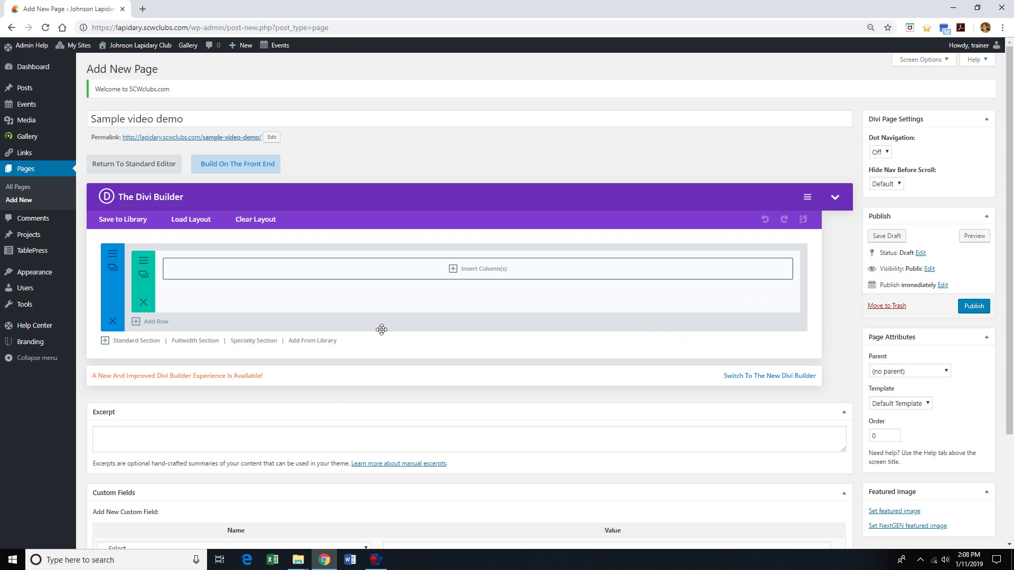
left_click(453, 270)
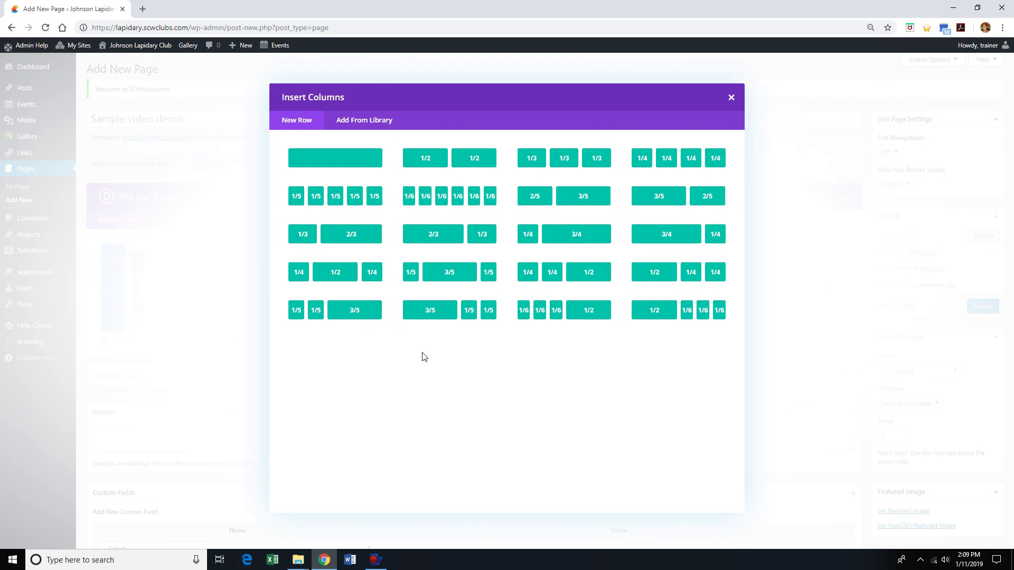
left_click(474, 163)
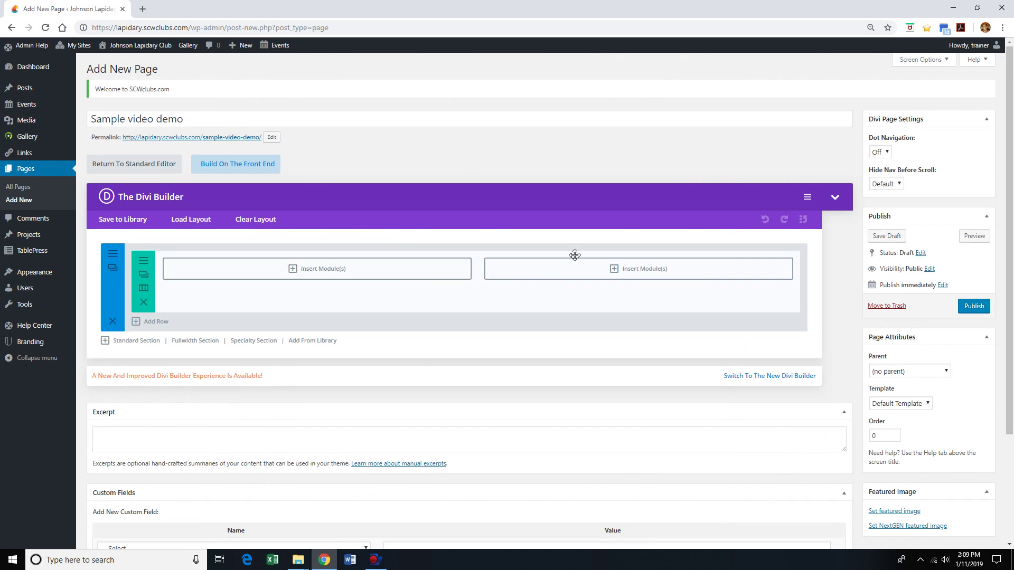
- Insert an Image module in the first column and set stones.png from the Media Library as its image
left_click(293, 270)
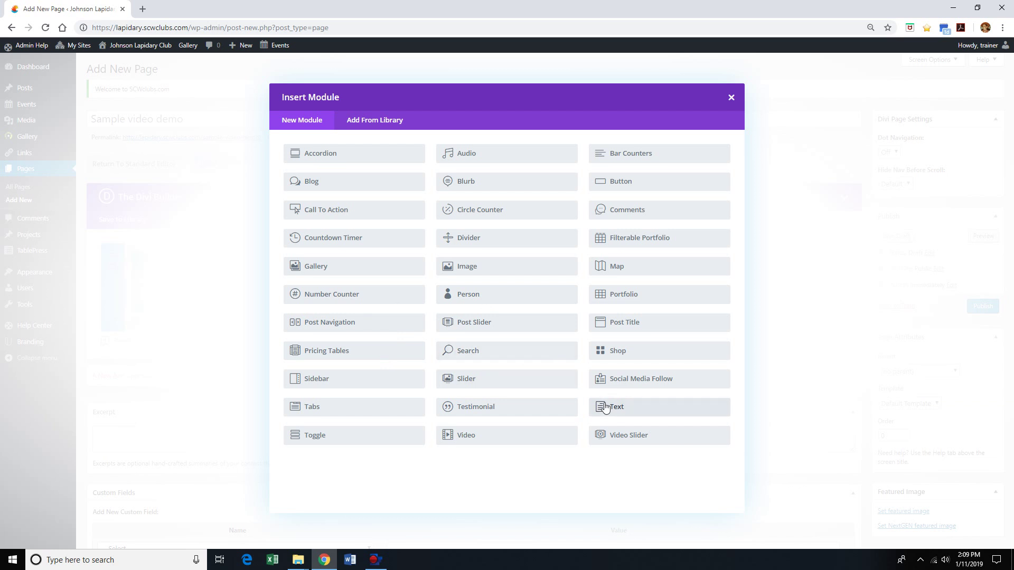
left_click(501, 268)
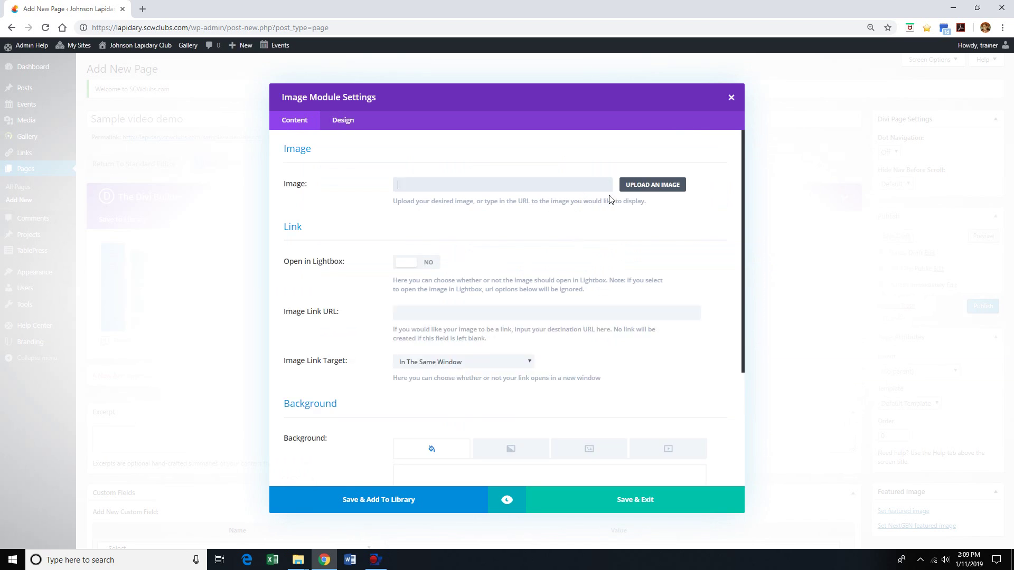
left_click(649, 186)
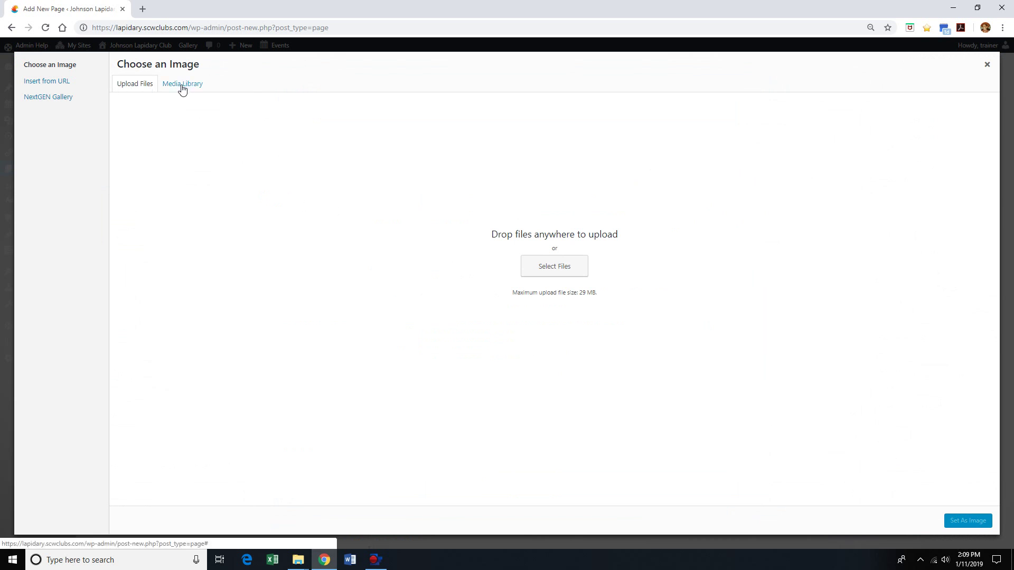
left_click(183, 88)
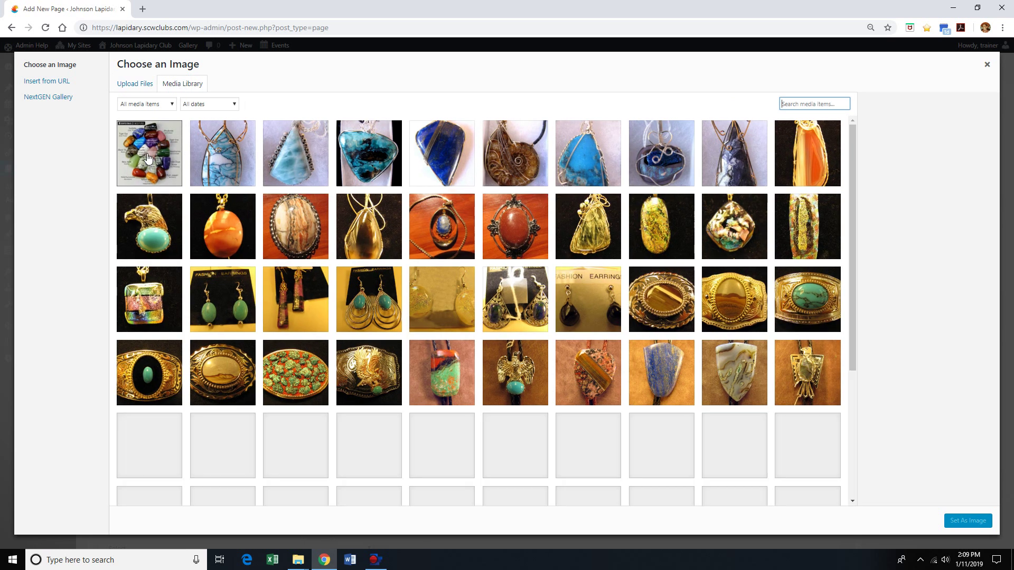
left_click(148, 158)
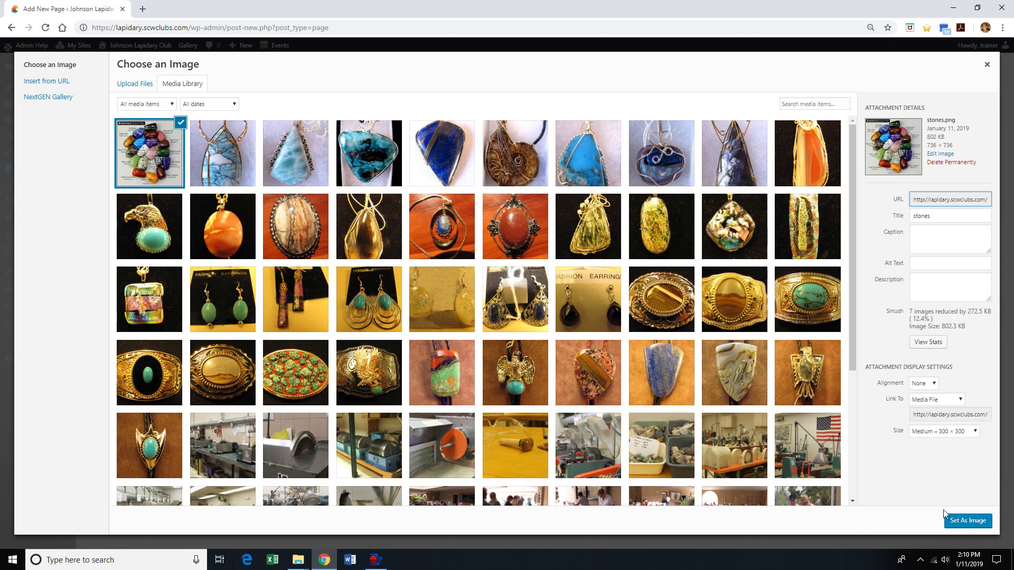
left_click(961, 521)
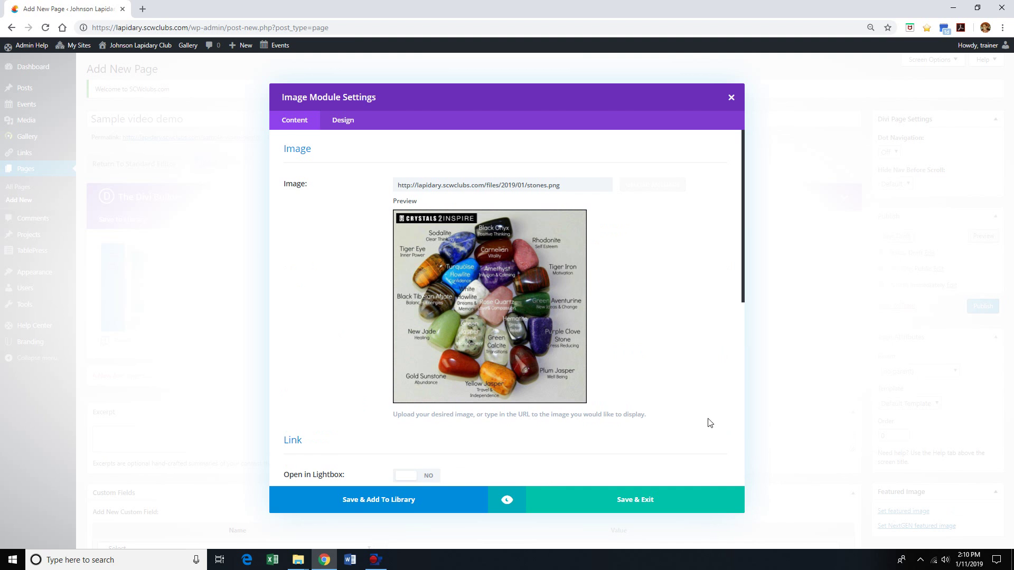
- Set the image module's admin label to "Image collection of rocks" and save the module
scroll(640, 399, "down", 1)
scroll(641, 400, "down", 1)
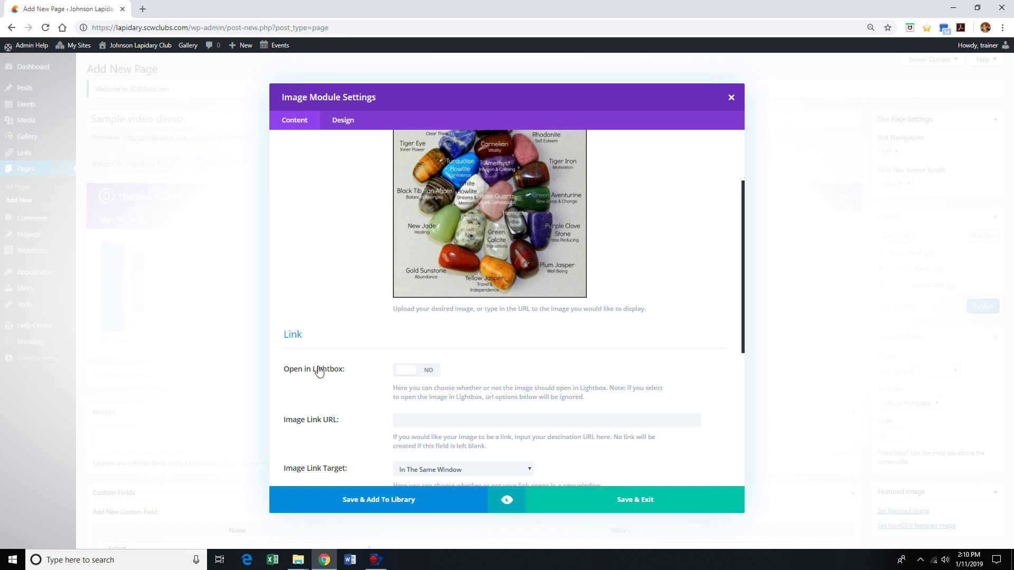
scroll(317, 370, "up", 2)
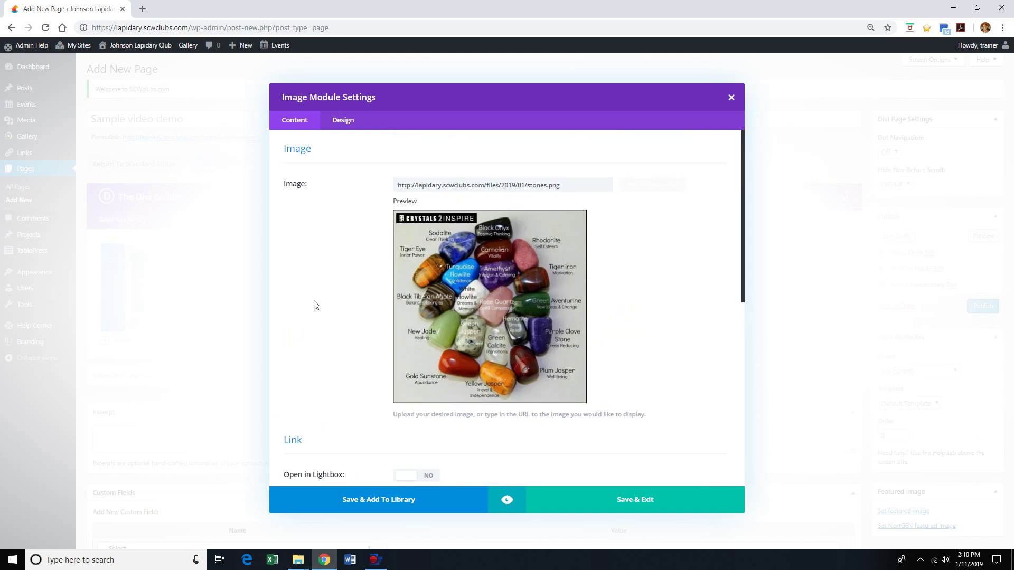
scroll(325, 280, "down", 6)
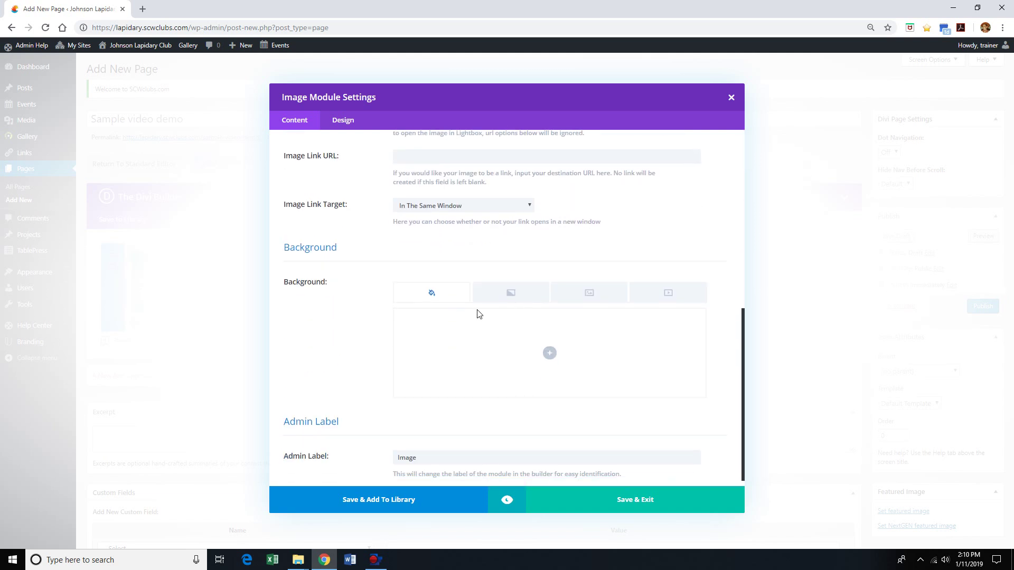
scroll(399, 237, "up", 3)
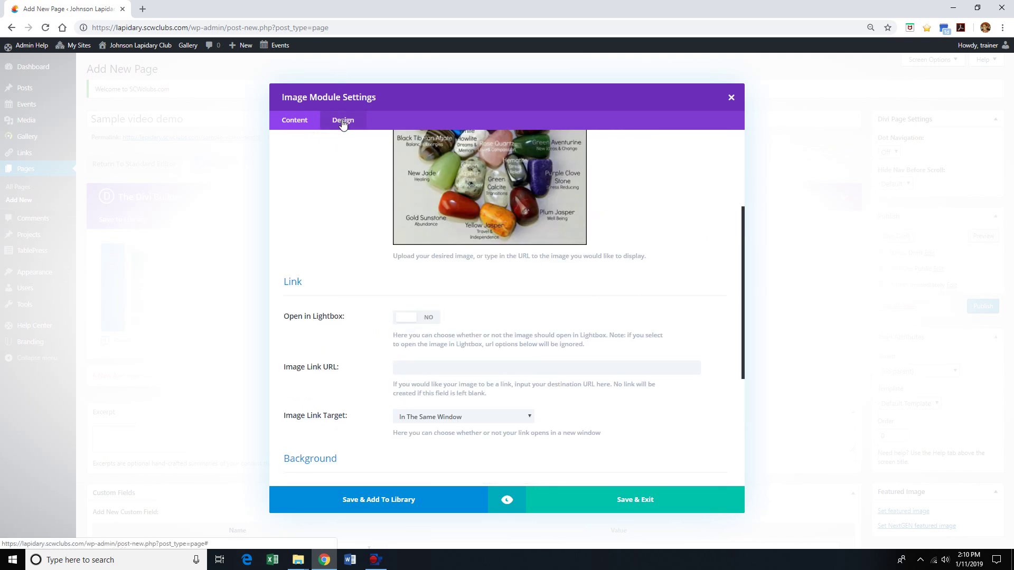
scroll(321, 174, "down", 1)
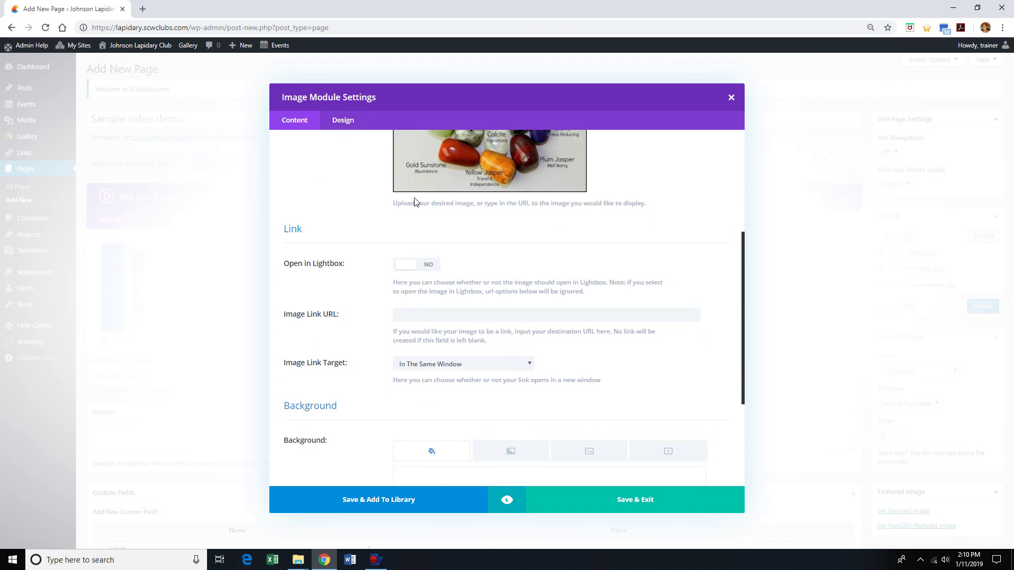
scroll(415, 201, "down", 3)
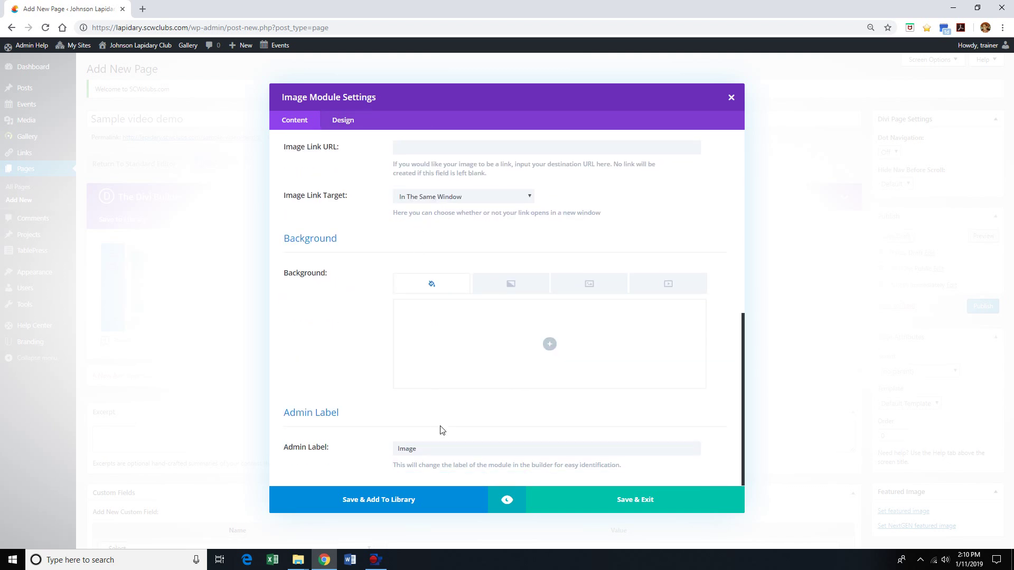
left_click(435, 450)
scroll(436, 451, "up", 1)
scroll(437, 451, "down", 1)
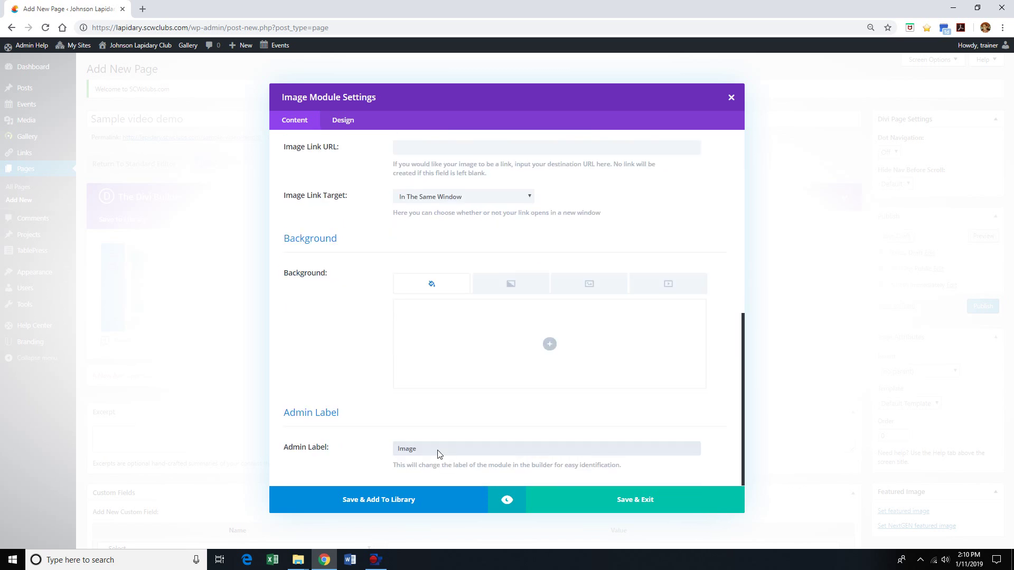
type("Image")
type("collection of rocks")
left_click(562, 501)
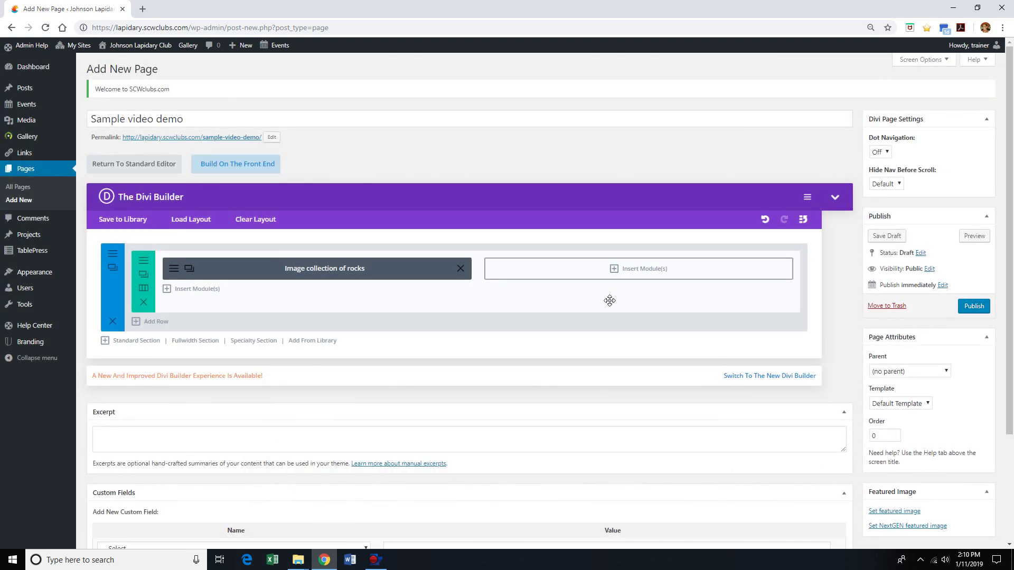
- Insert a Text module in the second column with the content "This is a photo of a collection of semi precious stones"
left_click(613, 269)
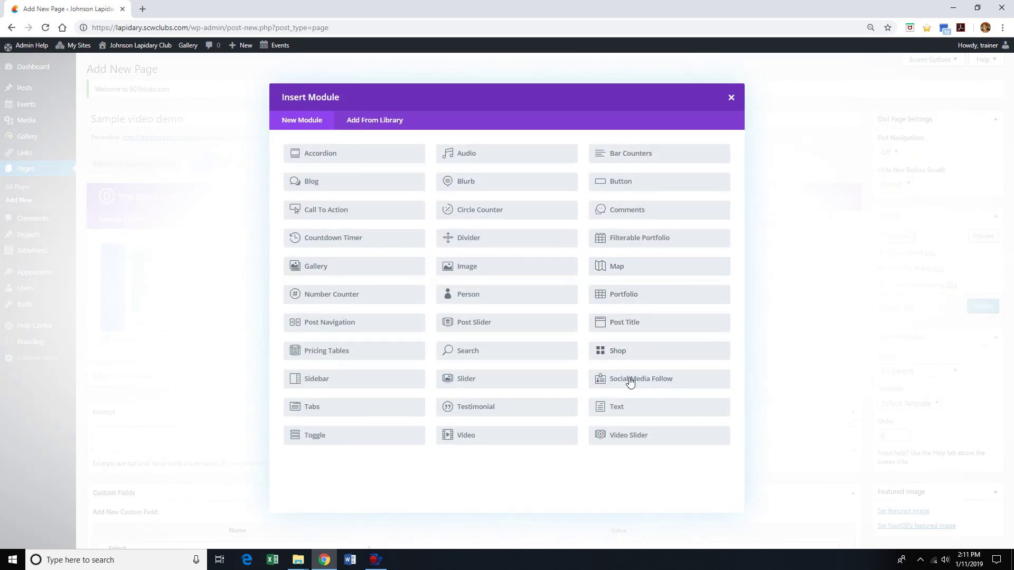
left_click(629, 408)
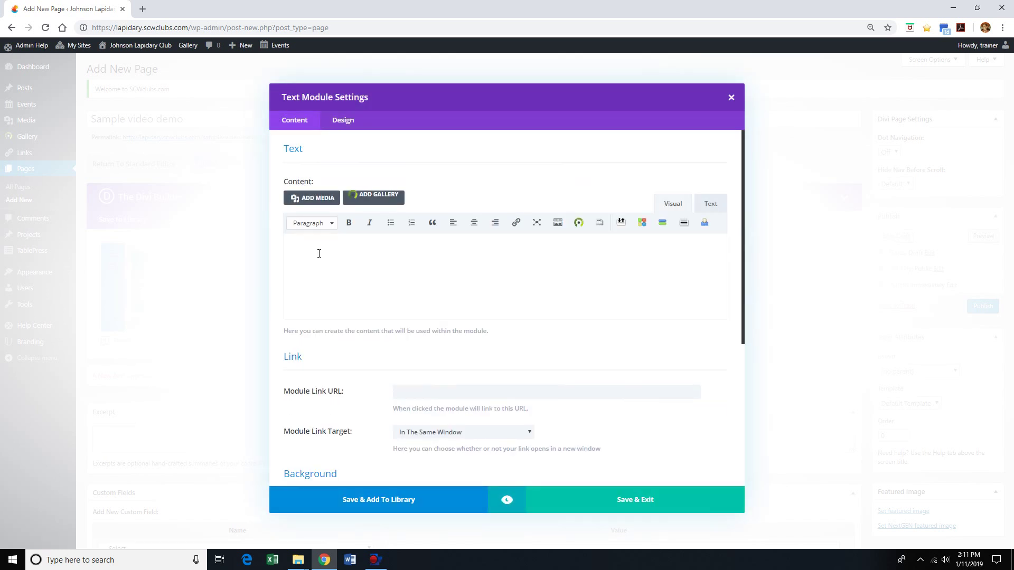
left_click(332, 244)
type("This is a photo of a collection of sim")
key("BackSpace")
type("mi precious stones")
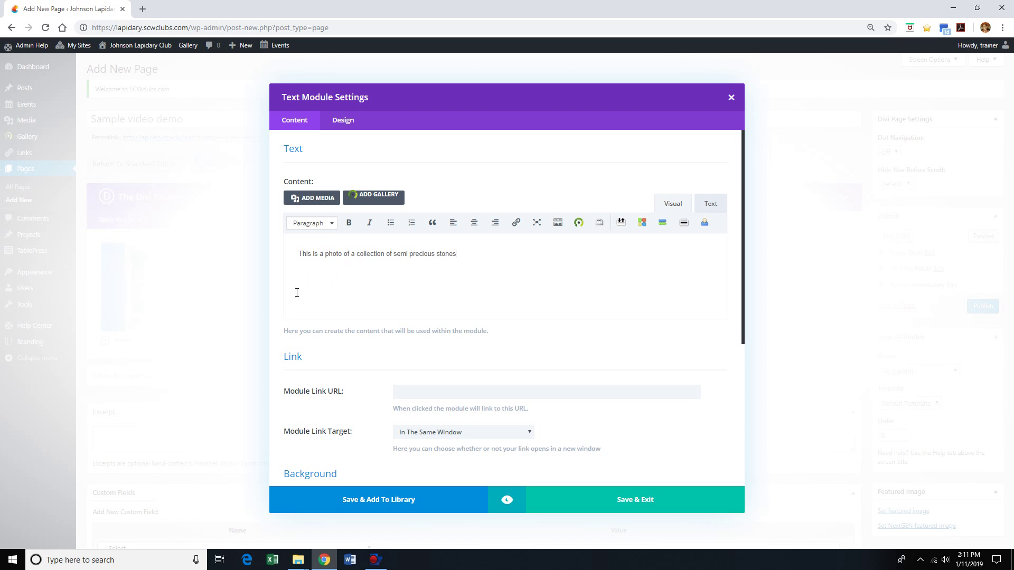
- Format the whole sentence as centered Heading 2 text and reveal the editor's additional formatting tools
left_click_drag(299, 254, 465, 267)
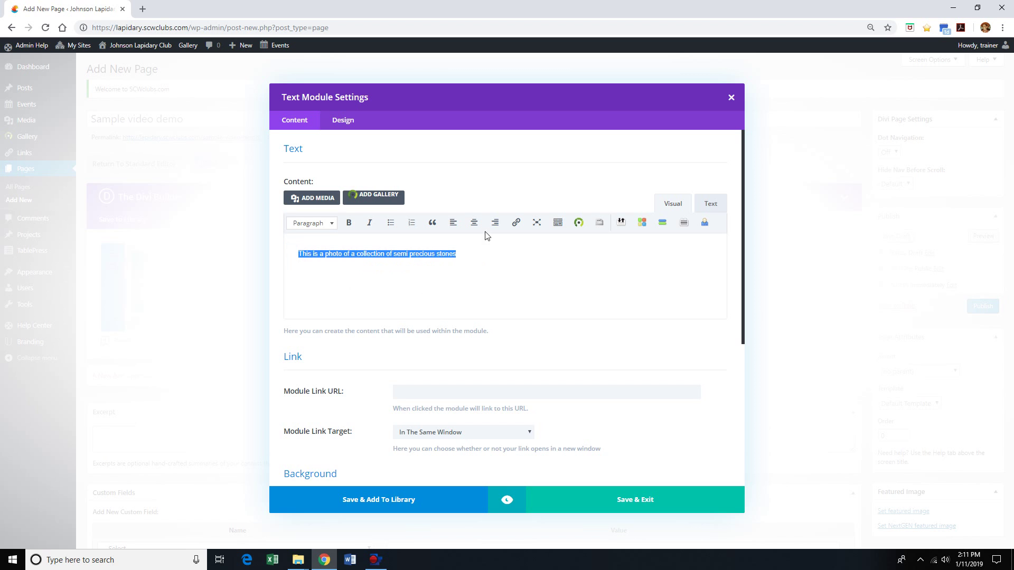
left_click(474, 222)
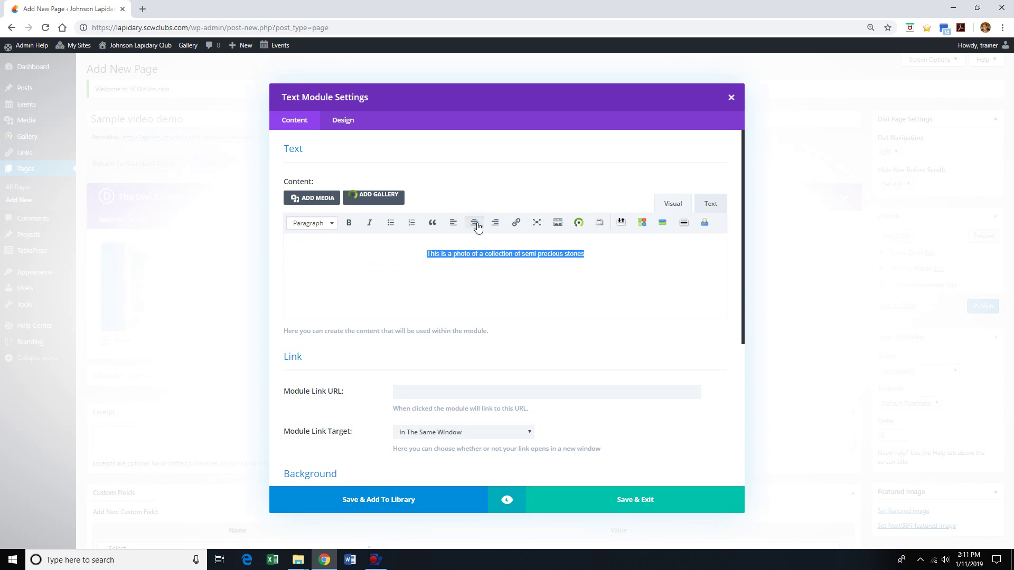
left_click(331, 223)
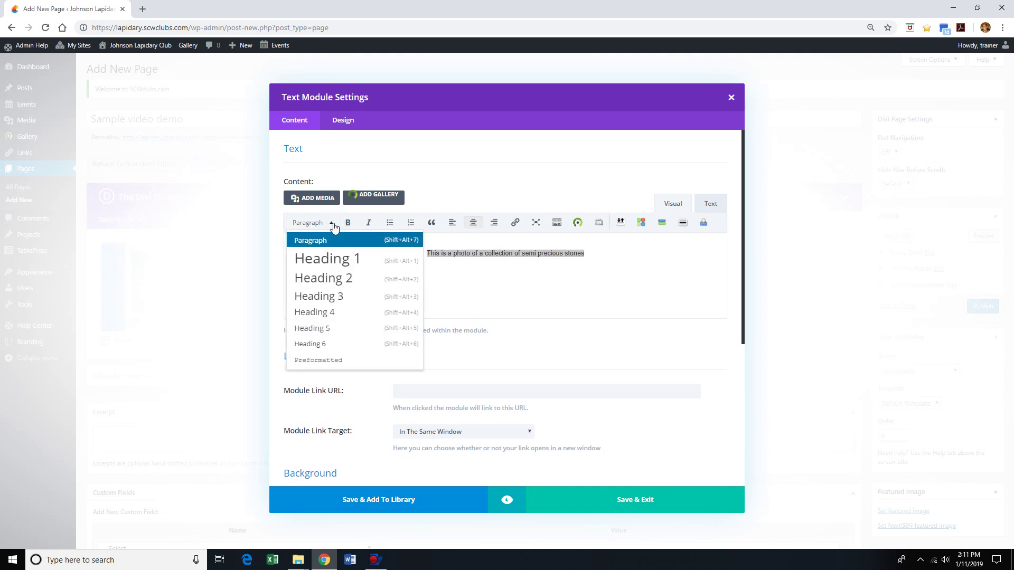
left_click(344, 283)
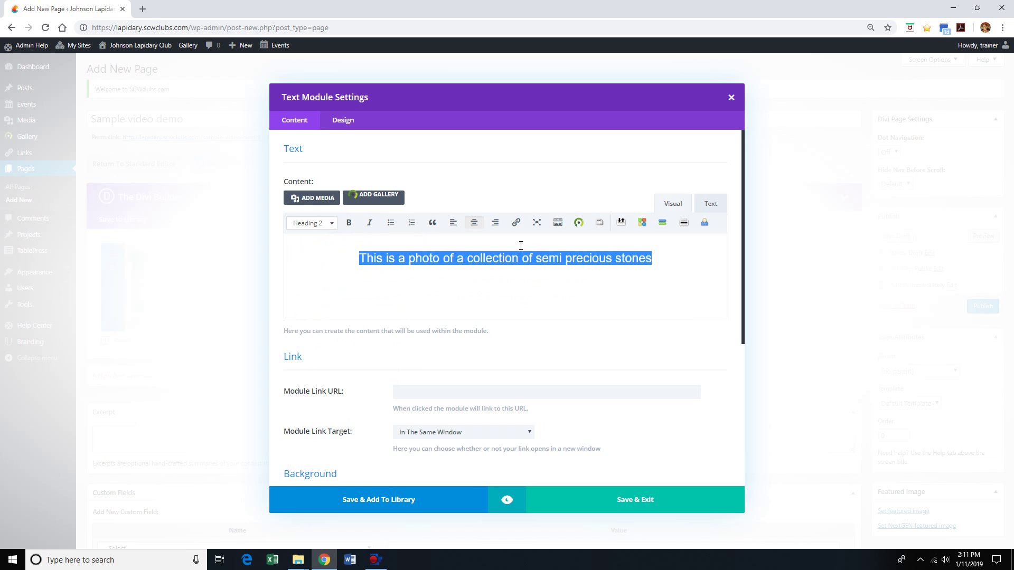
left_click(561, 227)
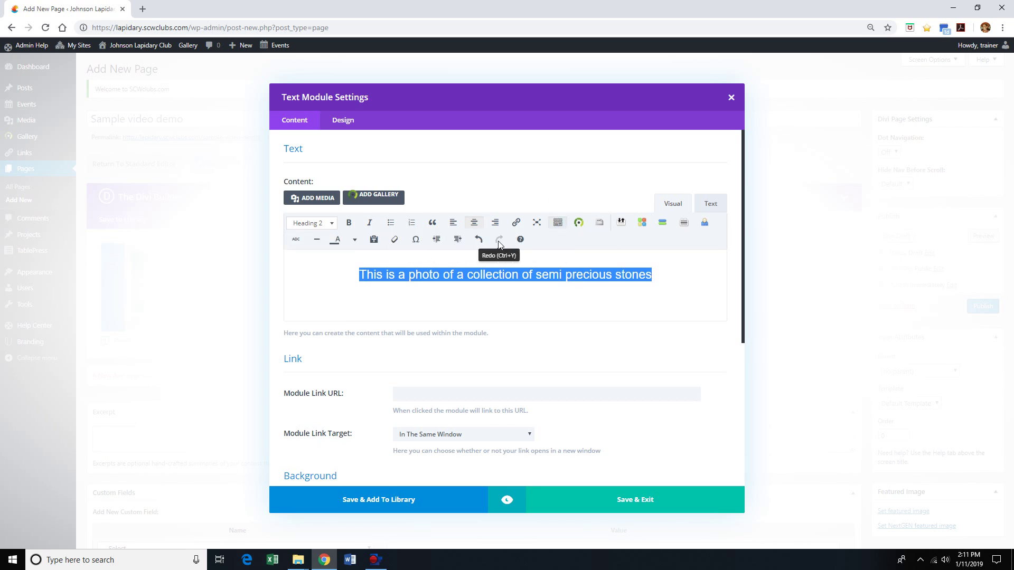
- Set the text module's admin label to "Text decription of rock photo"
scroll(379, 330, "down", 1)
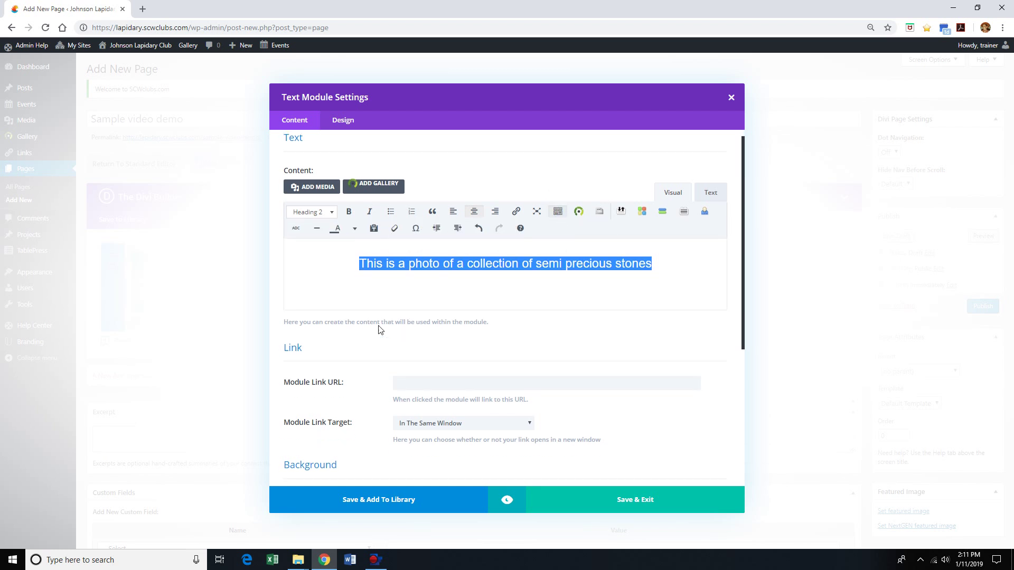
scroll(379, 330, "down", 2)
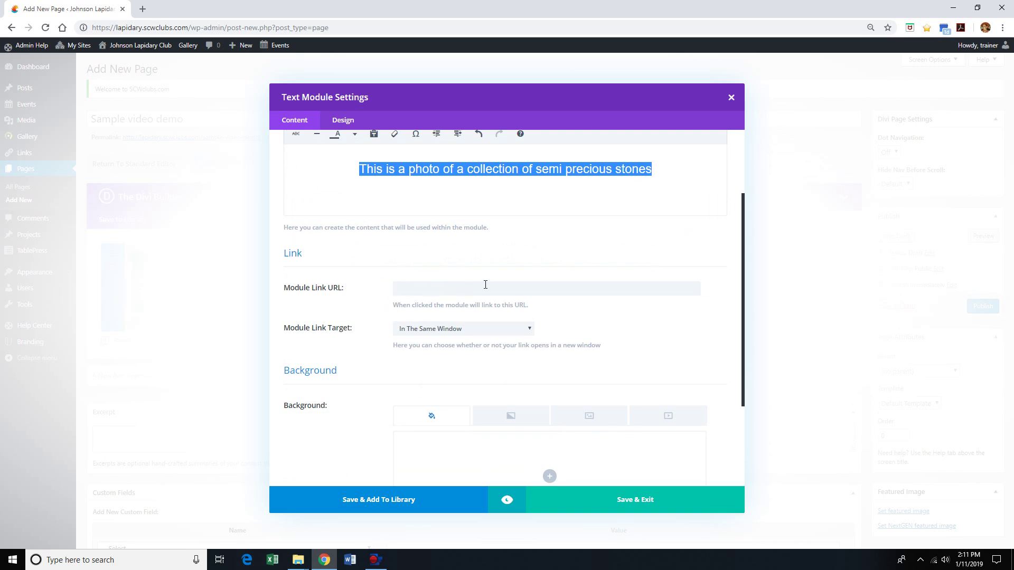
scroll(380, 303, "down", 1)
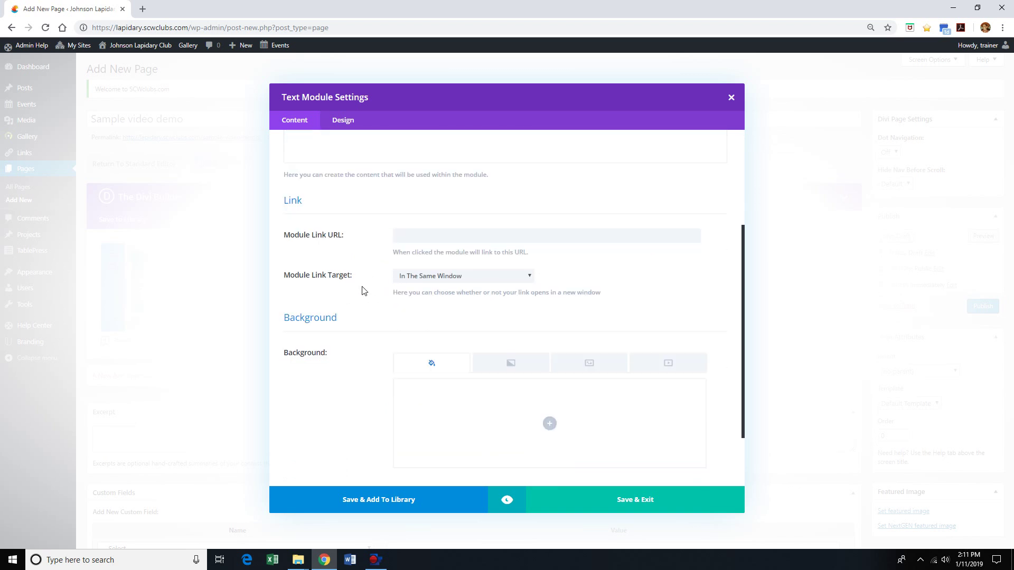
scroll(407, 296, "down", 2)
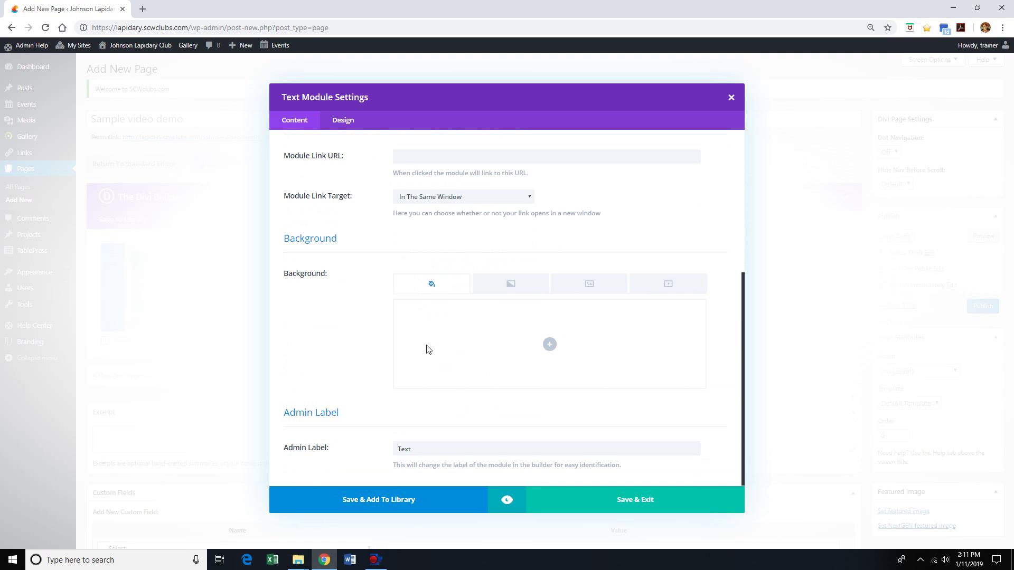
left_click(438, 449)
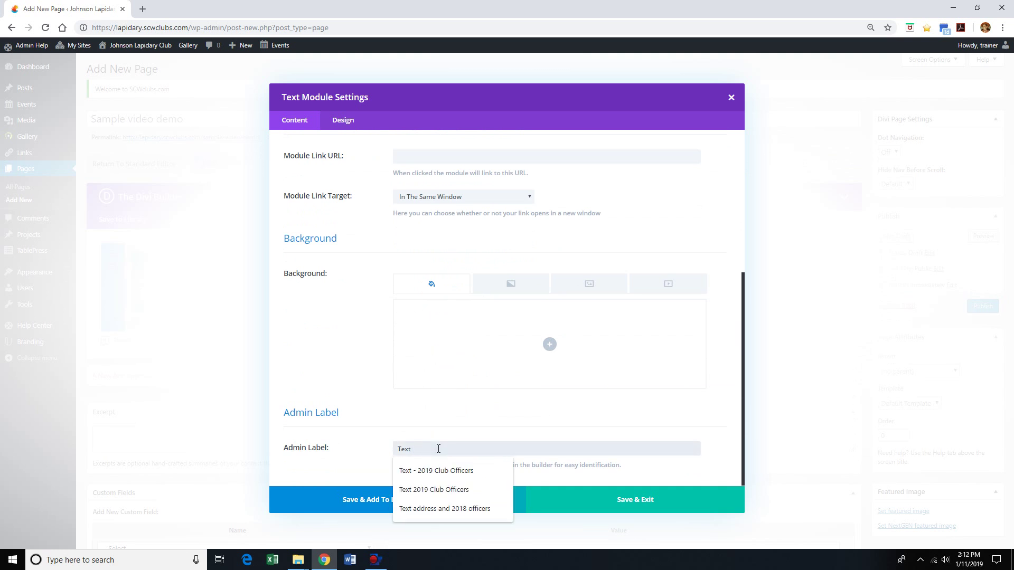
type("Text d")
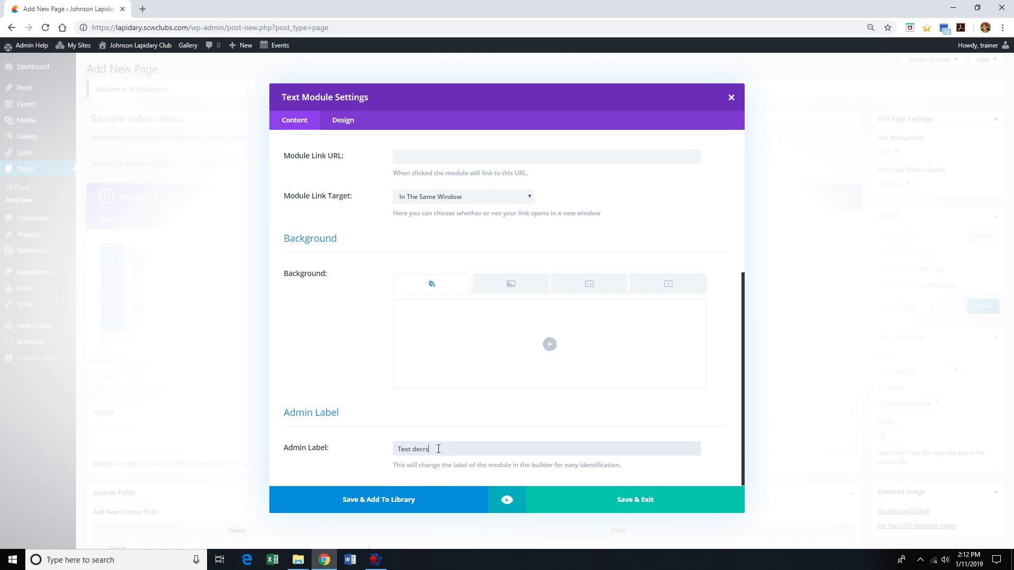
type("ecription of rock photo")
scroll(489, 483, "up", 1)
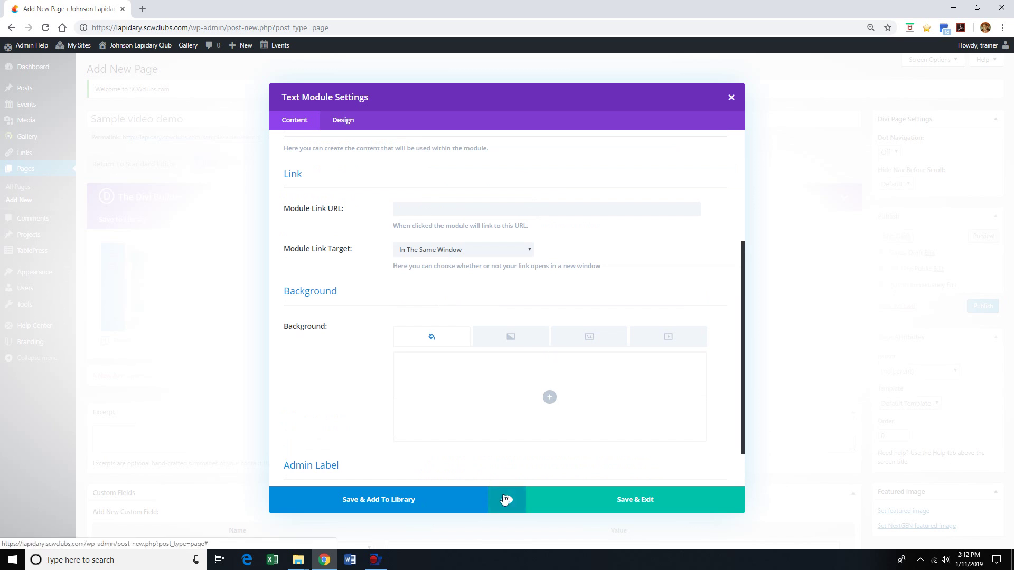
- Preview the module in desktop, tablet and phone layouts, then return to its settings and check the admin label
left_click(506, 501)
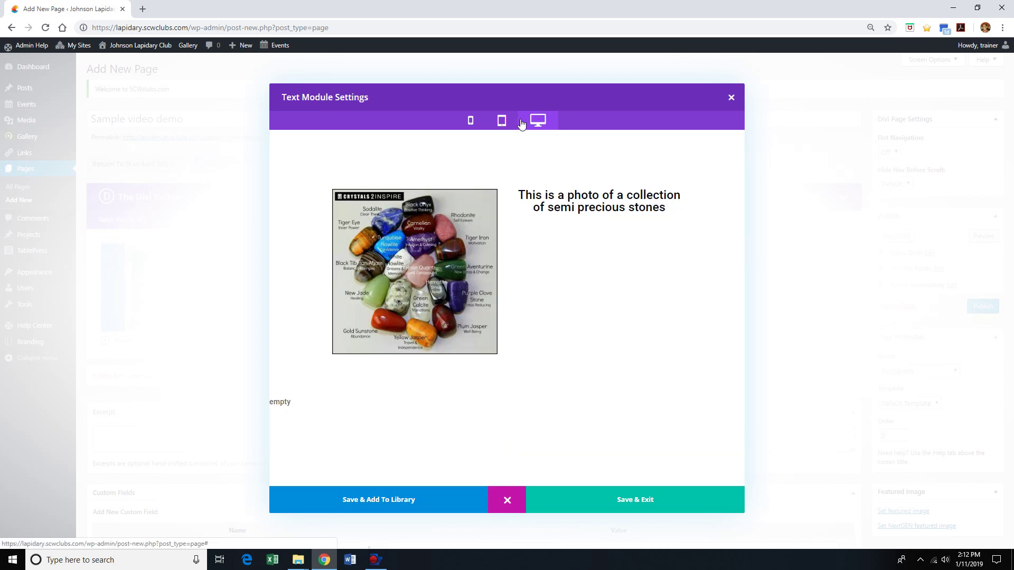
left_click(502, 121)
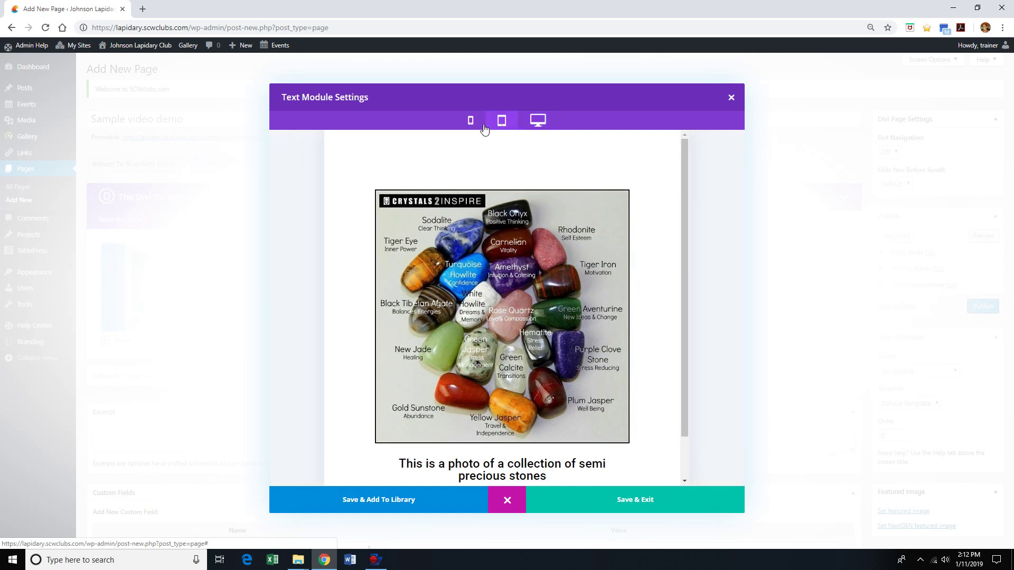
left_click(470, 126)
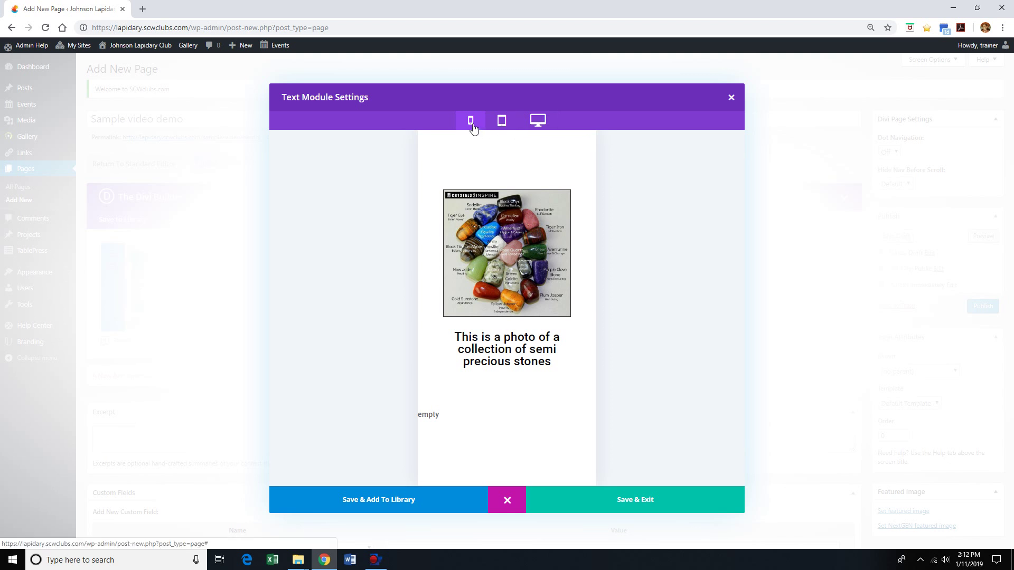
left_click(508, 500)
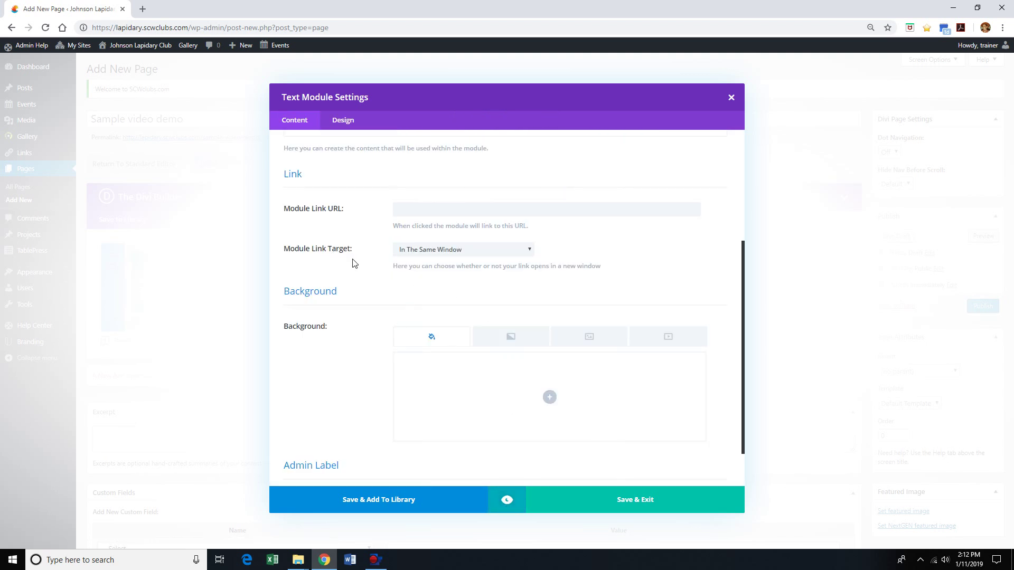
scroll(354, 263, "down", 1)
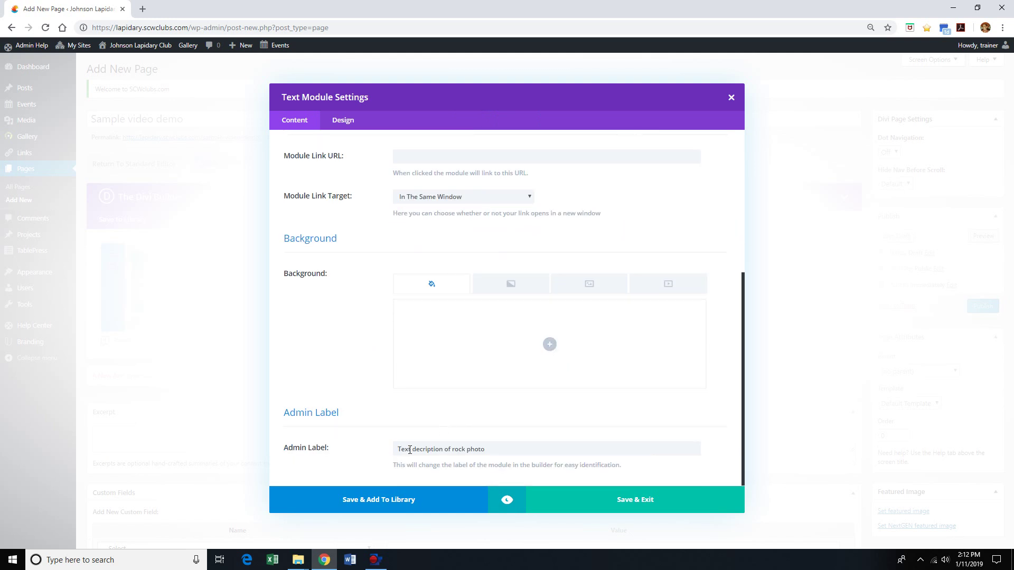
scroll(420, 448, "up", 1)
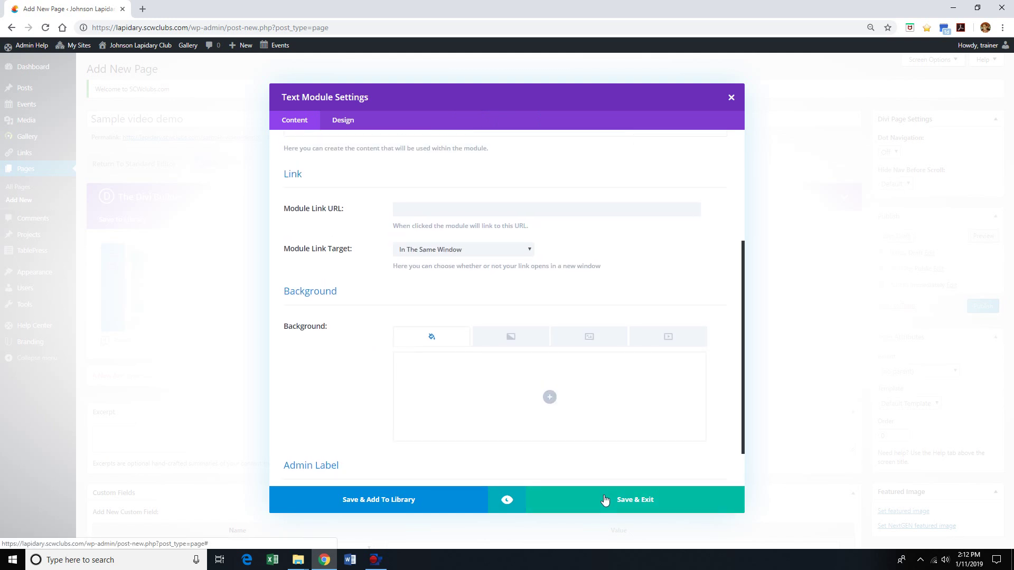
- Publish the page with the saved text module, then check its preview and return to the page editor
left_click(605, 500)
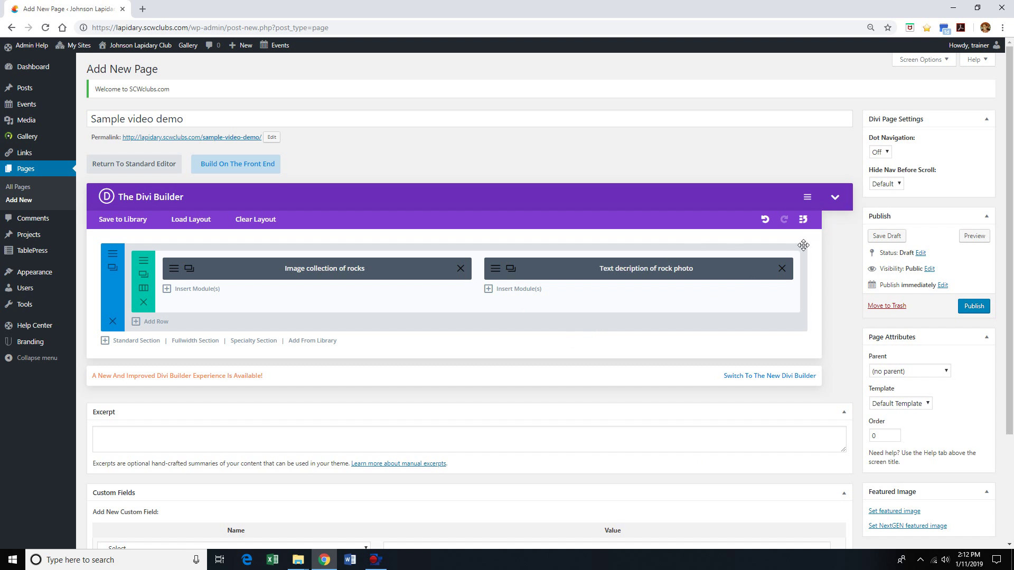
left_click(974, 306)
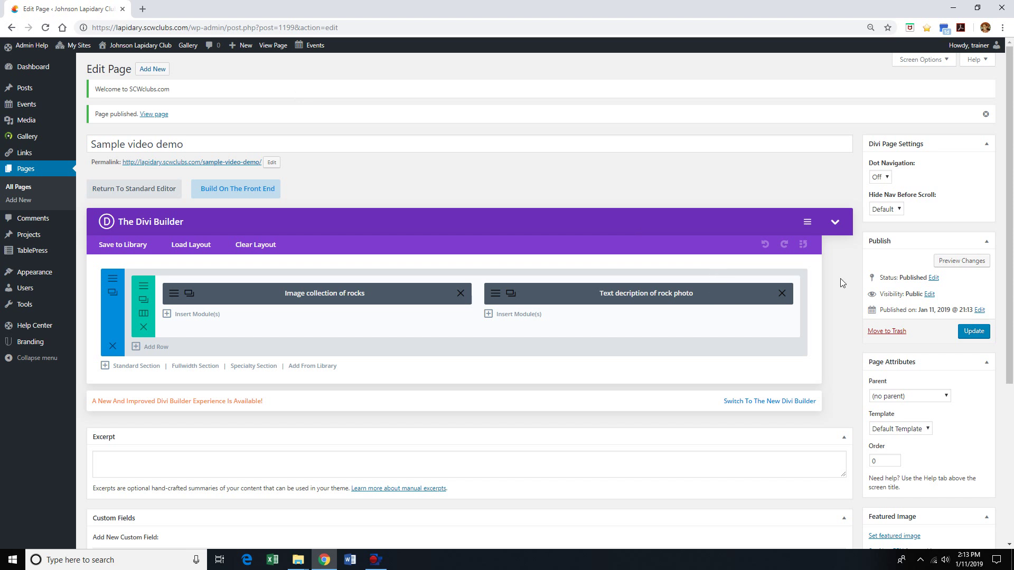
left_click(954, 261)
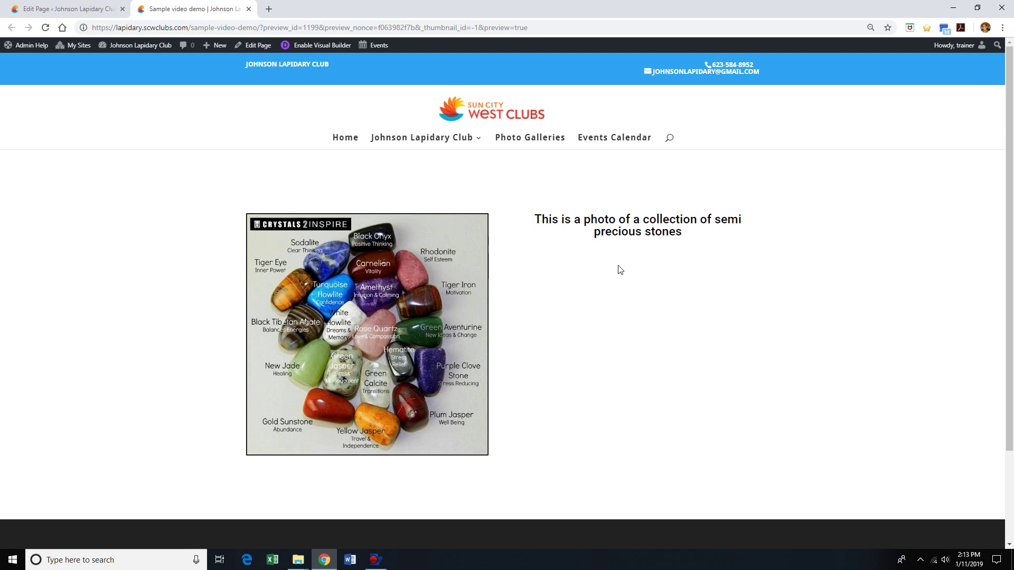
left_click(248, 9)
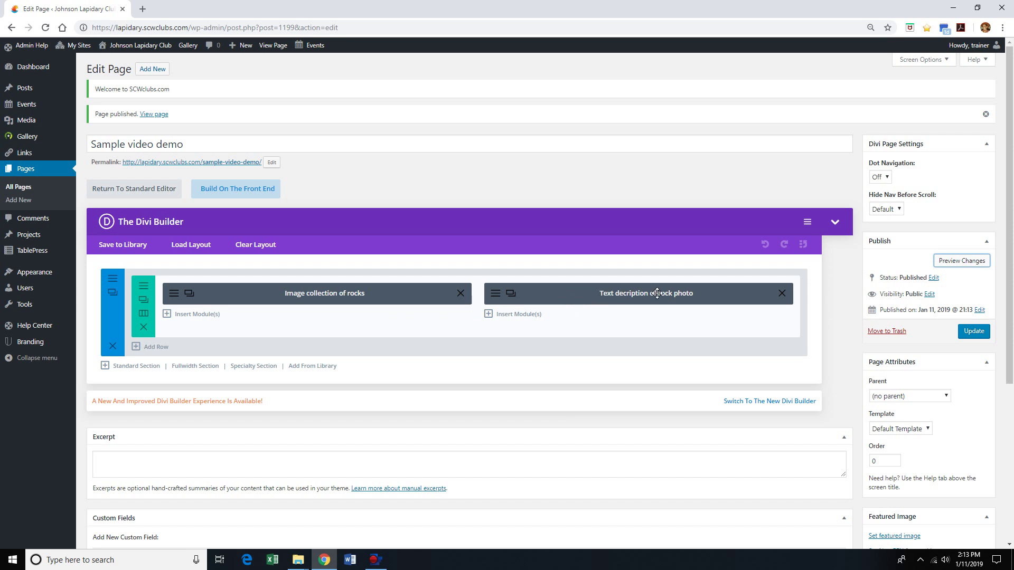
- Add the line "some of these rock are found in Arizona" below the heading in the rock photo's text module
left_click(497, 294)
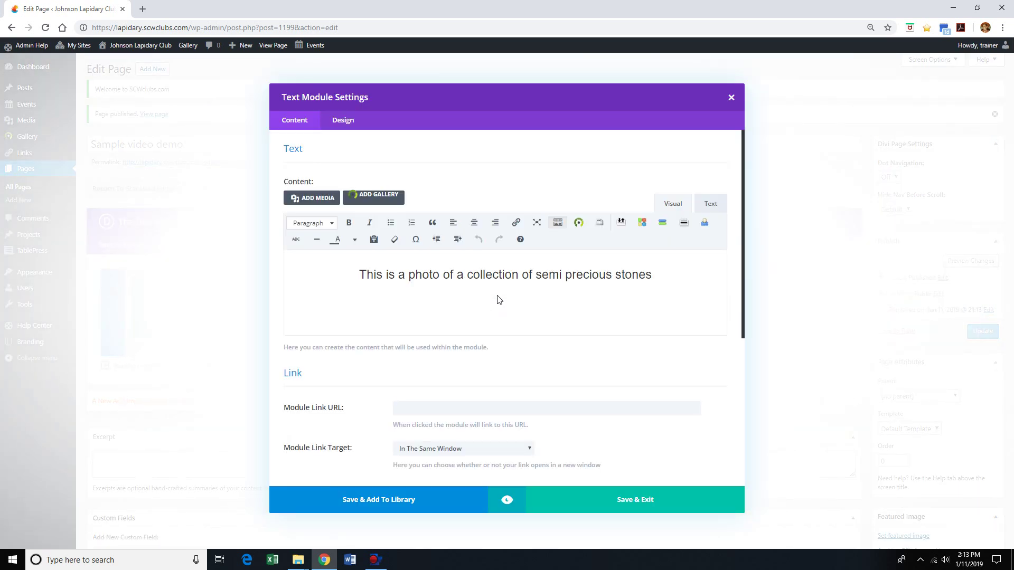
left_click(654, 274)
key("Return")
type("some of th")
type("ese rocfk")
type("are found in Arizona")
- Format the Arizona line as centered Heading 3 text and save the text module
left_click_drag(453, 300, 297, 301)
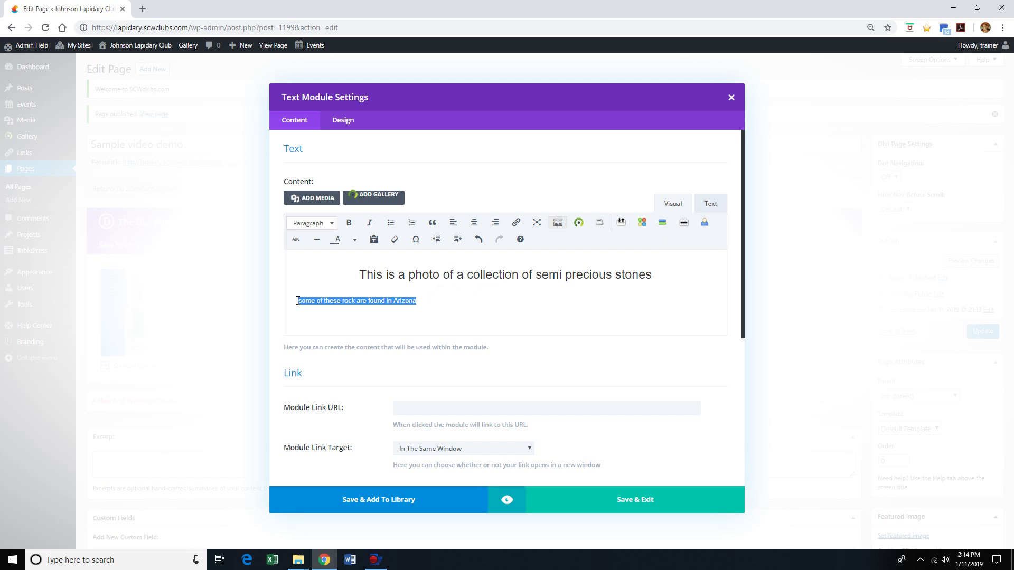
left_click(473, 224)
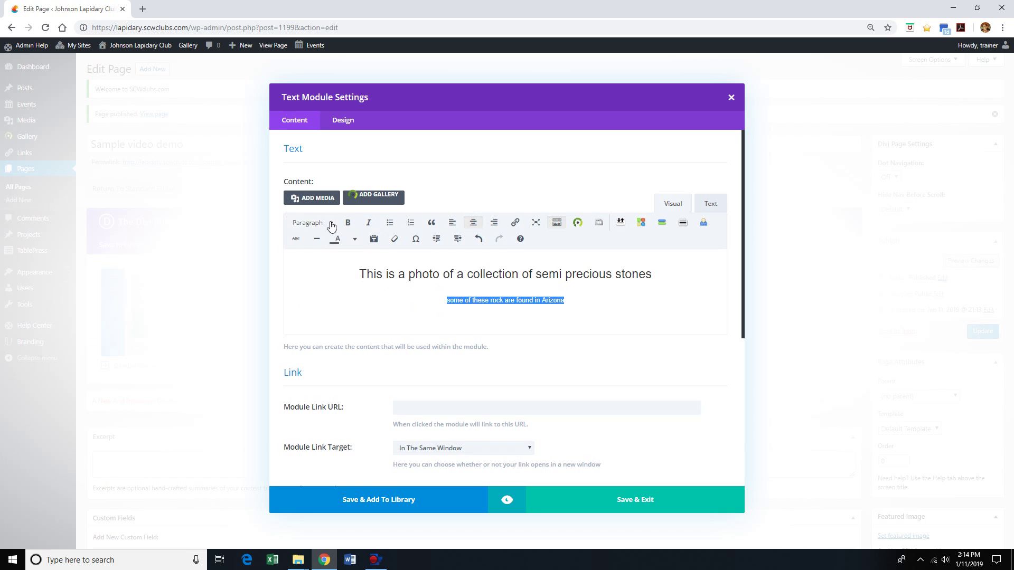
left_click(330, 223)
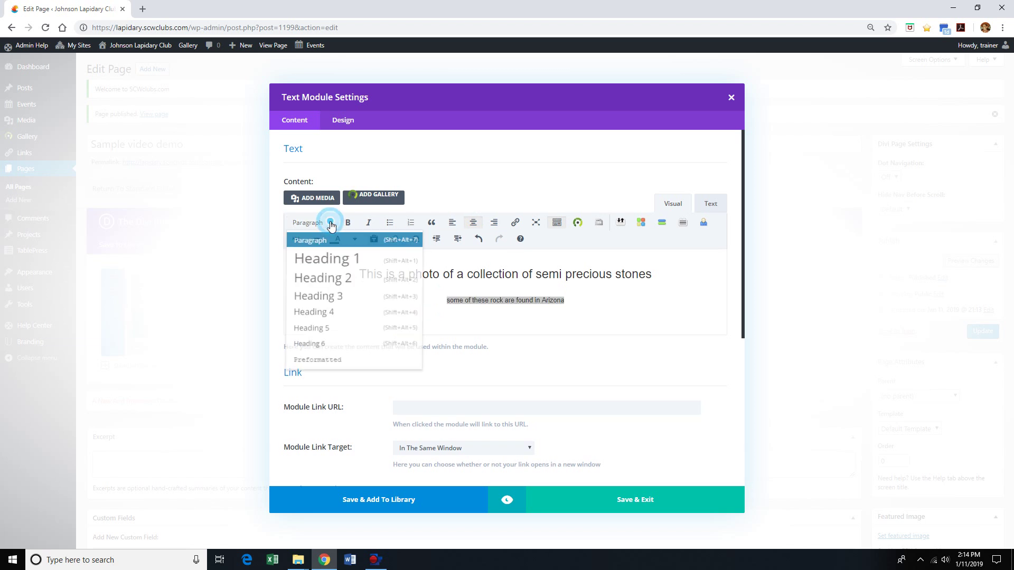
left_click(324, 298)
left_click(604, 309)
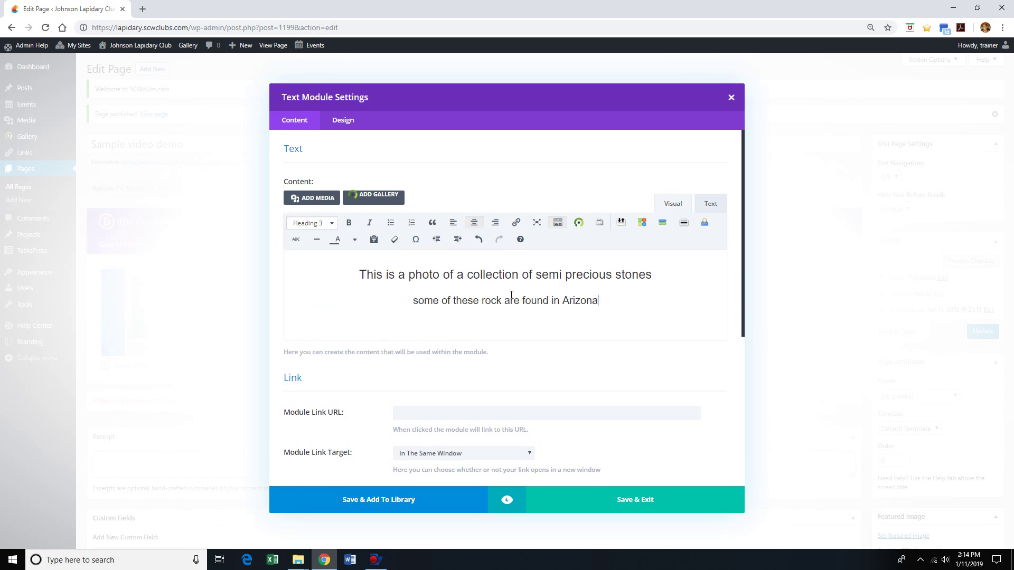
left_click(606, 498)
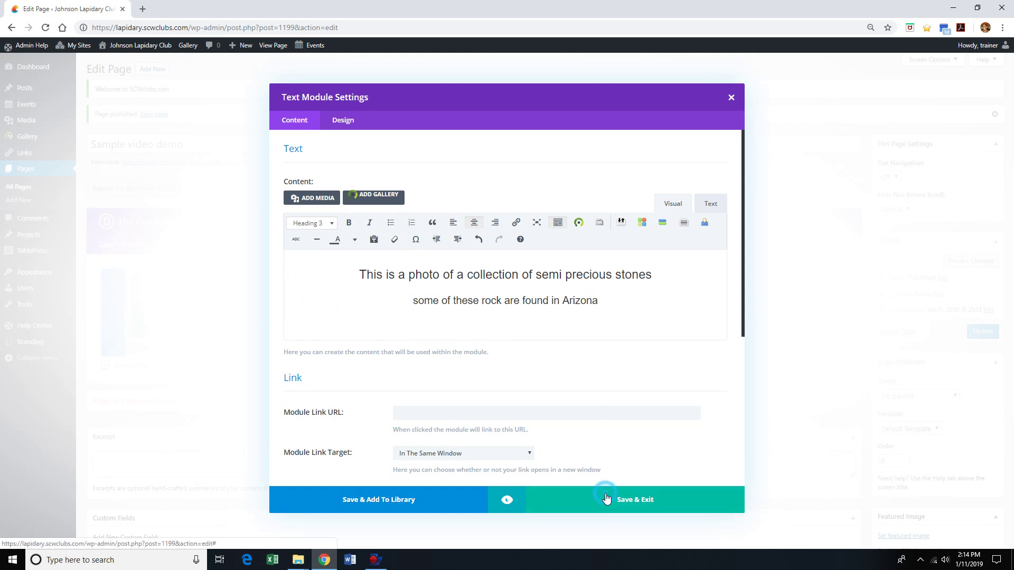